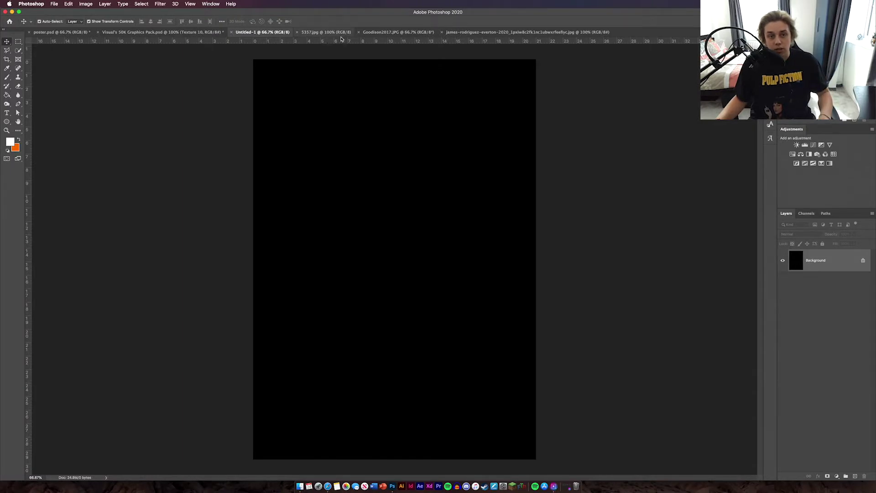
Step: Cut out the three-quarter-view player from the background of the james-rodriguez-everton photo using the Quick Selection tool
{"action": "left_click", "coordinate": [343, 33]}
{"action": "left_click", "coordinate": [391, 33]}
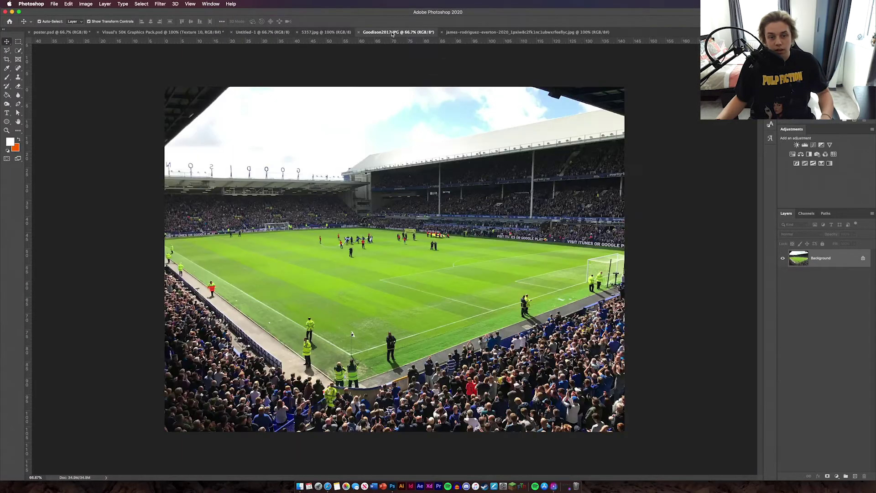
{"action": "left_click", "coordinate": [514, 32]}
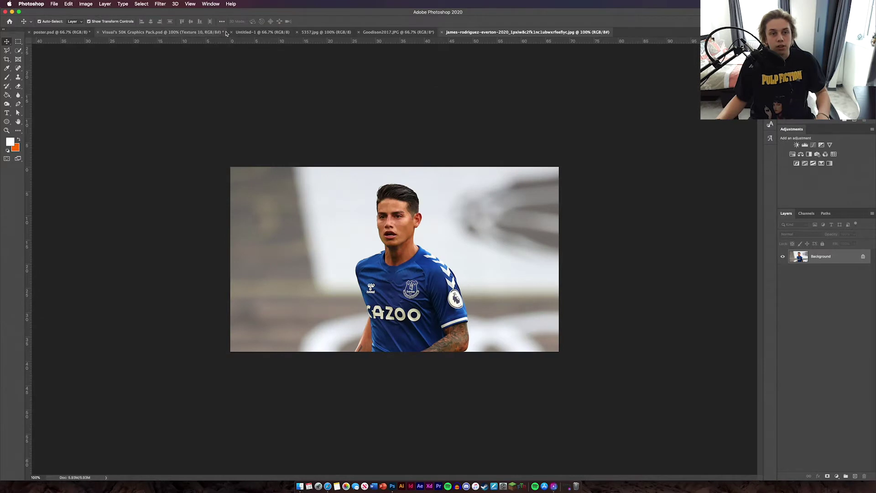
{"action": "left_click", "coordinate": [18, 50]}
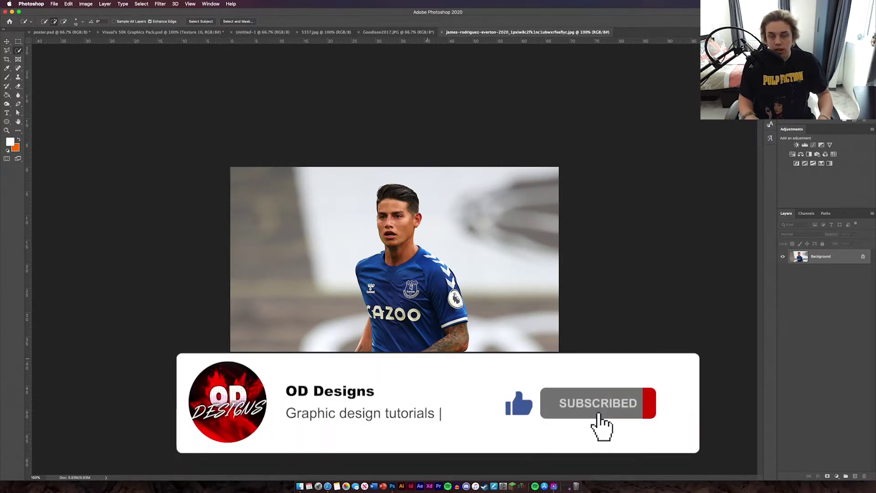
{"action": "key", "text": "super+equal"}
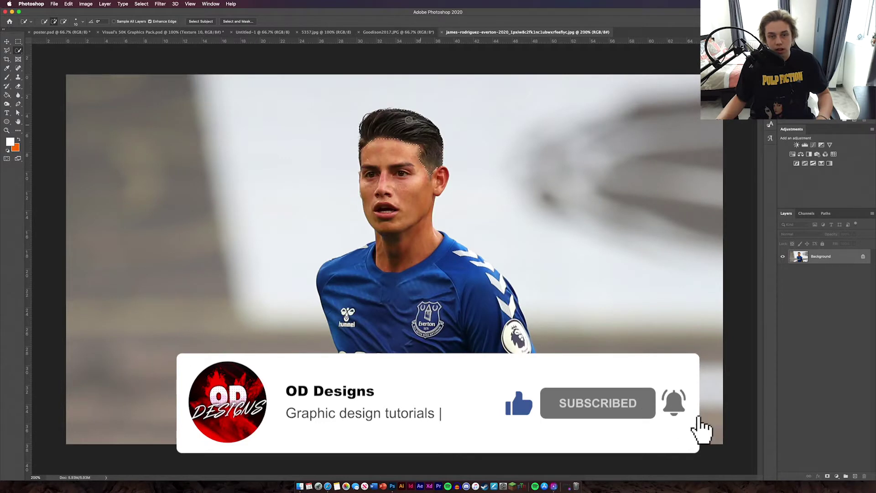
{"action": "mouse_move", "coordinate": [430, 138]}
{"action": "left_mouse_down"}
{"action": "mouse_move", "coordinate": [397, 168]}
{"action": "mouse_move", "coordinate": [372, 250]}
{"action": "mouse_move", "coordinate": [332, 280]}
{"action": "mouse_move", "coordinate": [390, 367]}
{"action": "mouse_move", "coordinate": [347, 362]}
{"action": "mouse_move", "coordinate": [427, 371]}
{"action": "mouse_move", "coordinate": [455, 279]}
{"action": "left_mouse_up"}
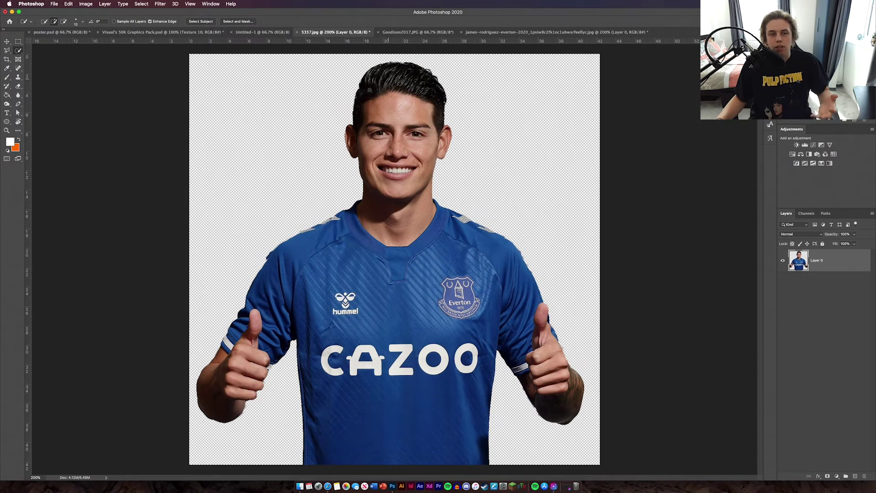
{"action": "left_click", "coordinate": [497, 33]}
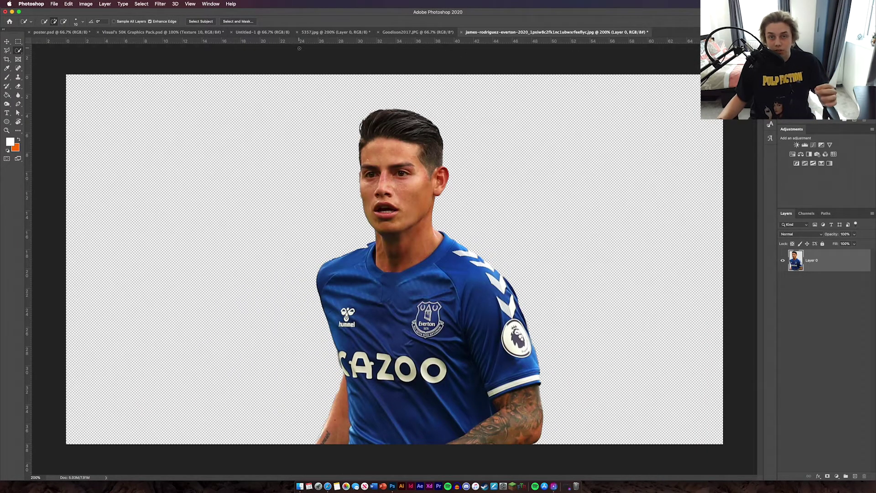
Step: Draw a closed triangle in the Untitled-1 poster with the Pen tool, joining the canvas's upper-left, lower-left and upper-right corners
{"action": "left_click", "coordinate": [246, 32]}
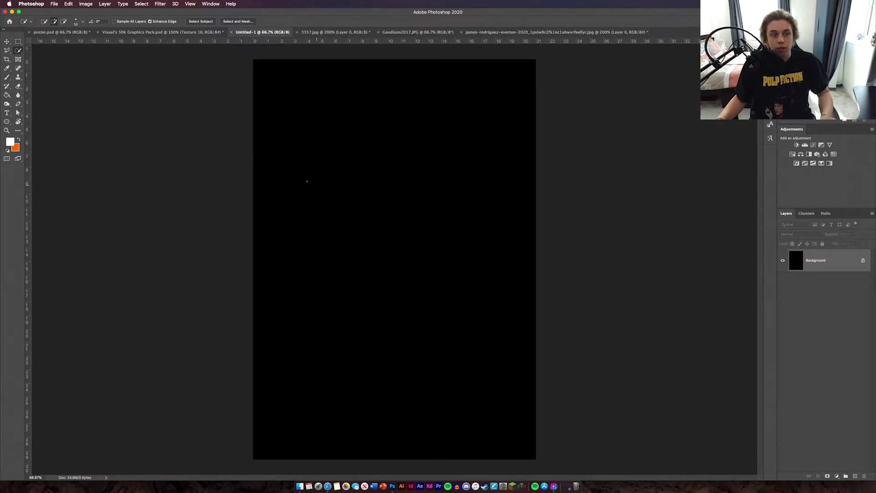
{"action": "left_click", "coordinate": [17, 104]}
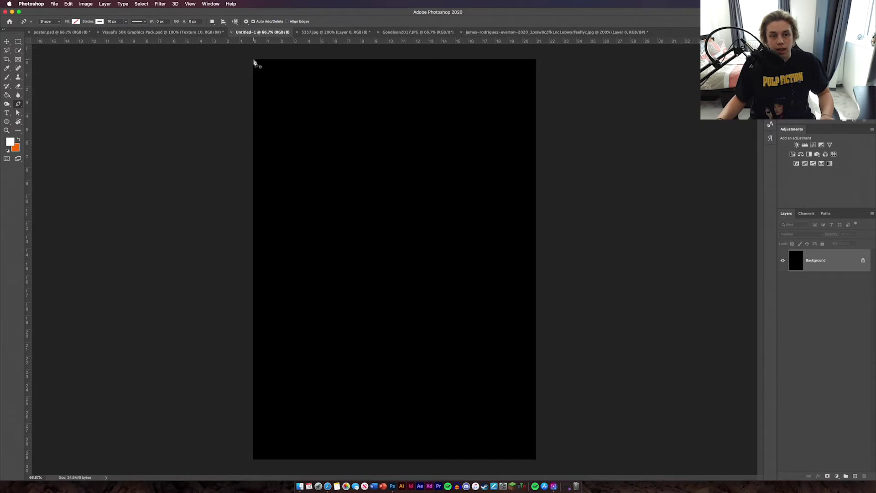
{"action": "left_click", "coordinate": [254, 60]}
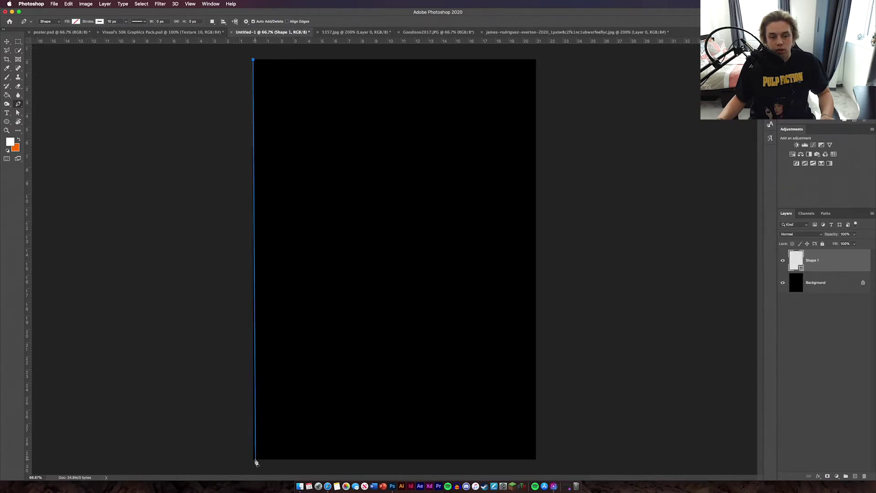
{"action": "left_click", "coordinate": [254, 460]}
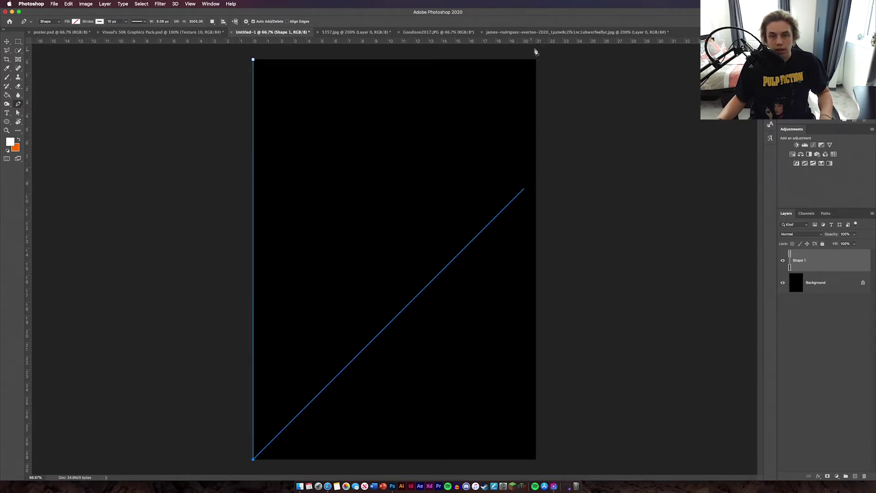
{"action": "left_click", "coordinate": [536, 60]}
{"action": "left_click", "coordinate": [253, 60]}
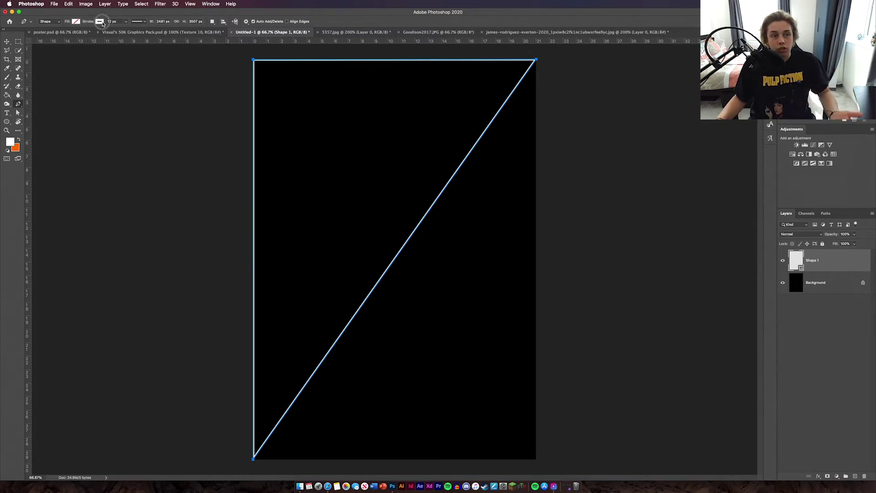
Step: Remove the triangle's stroke and fill it with bright cyan
{"action": "left_click", "coordinate": [100, 22]}
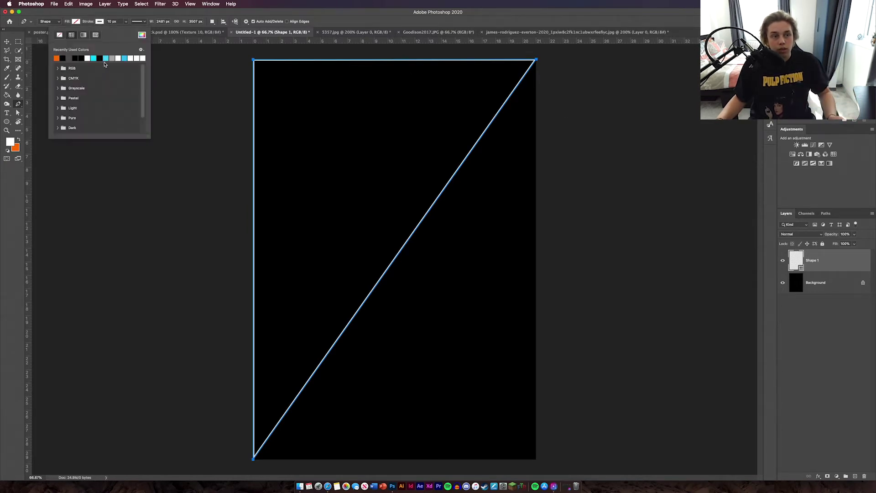
{"action": "left_click", "coordinate": [60, 36]}
{"action": "left_click", "coordinate": [76, 22]}
{"action": "left_click", "coordinate": [70, 58]}
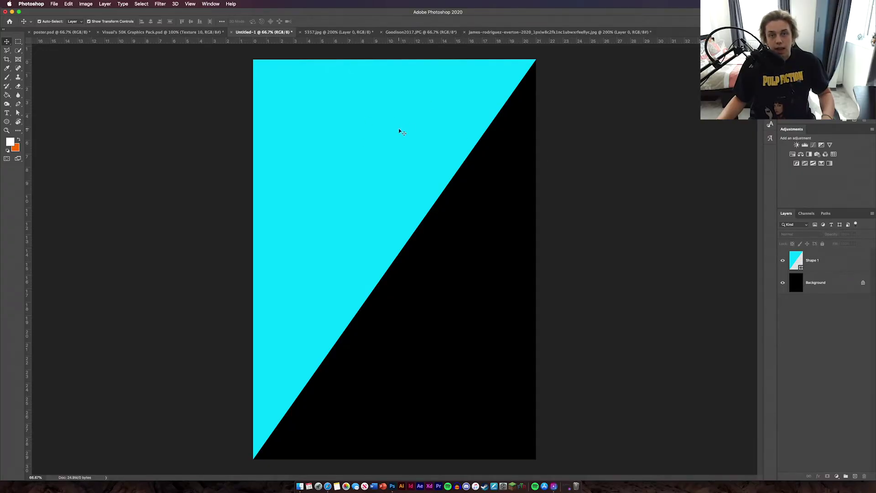
Step: Duplicate the cyan triangle and flip the copy both horizontally and vertically so it covers the canvas's lower-right half
{"action": "left_click", "coordinate": [400, 132]}
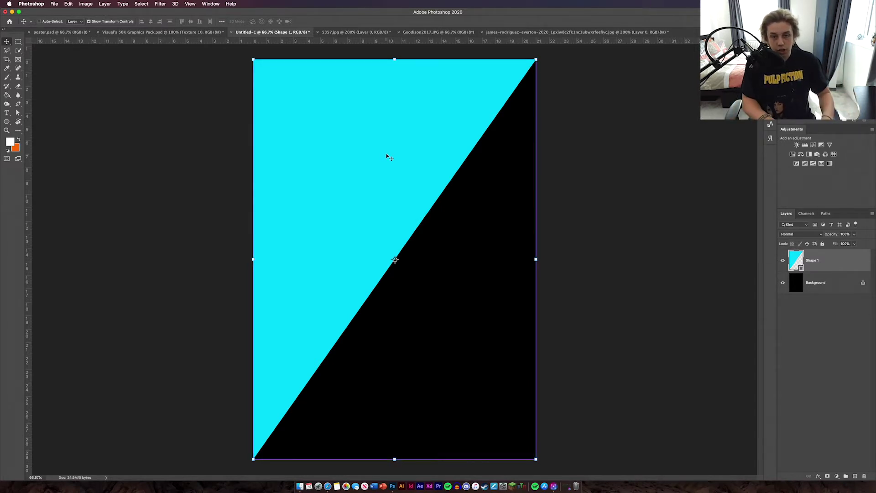
{"action": "key", "text": "ctrl+j"}
{"action": "key", "text": "ctrl+t"}
{"action": "left_click_drag", "start_coordinate": [573, 94], "coordinate": [341, 344]}
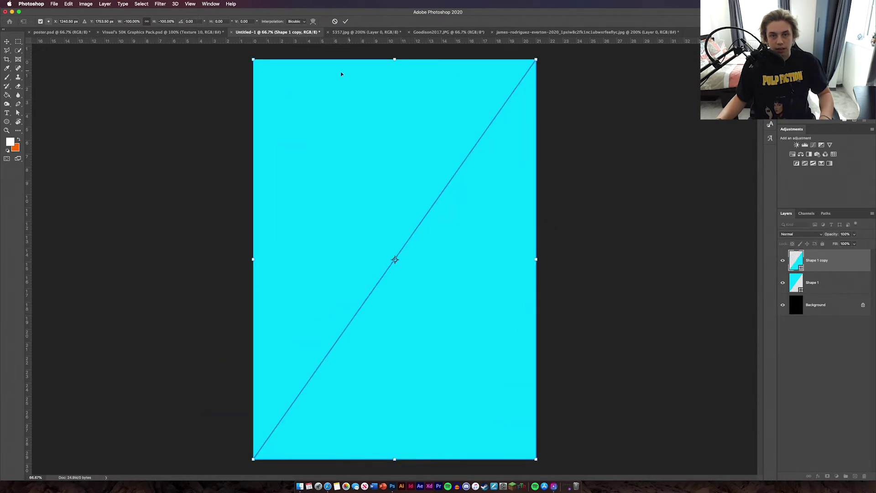
{"action": "left_click", "coordinate": [347, 22]}
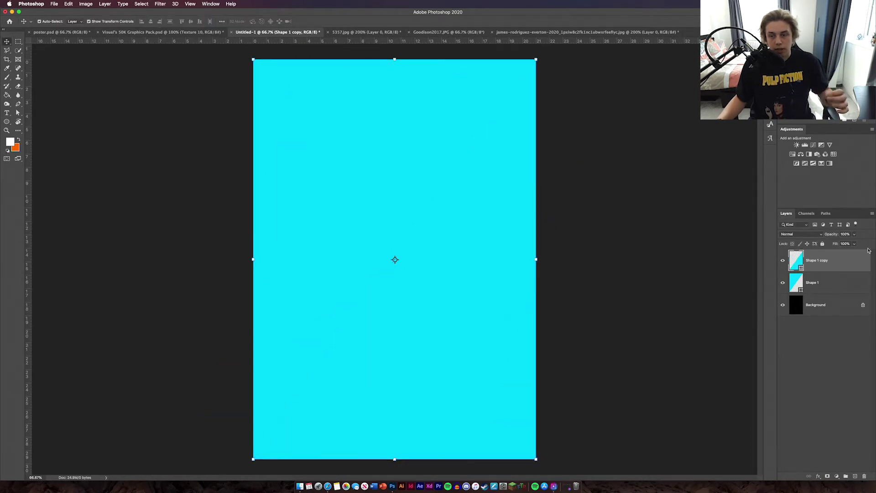
Step: Change the fill of the flipped triangle copy to white
{"action": "left_click", "coordinate": [18, 104]}
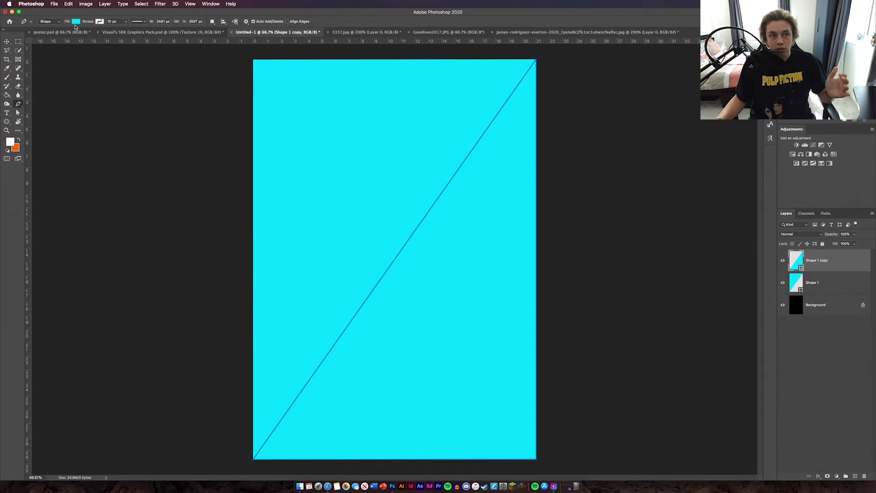
{"action": "left_click", "coordinate": [76, 22]}
{"action": "left_click", "coordinate": [69, 58]}
{"action": "left_click", "coordinate": [174, 78]}
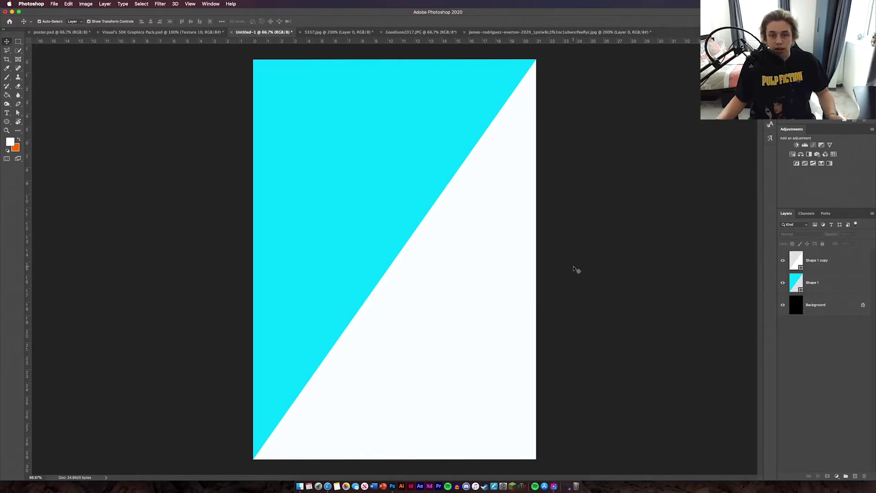
Step: Add a drop shadow to the white triangle with an angle of -37° and a spread of 21%
{"action": "left_click", "coordinate": [842, 266]}
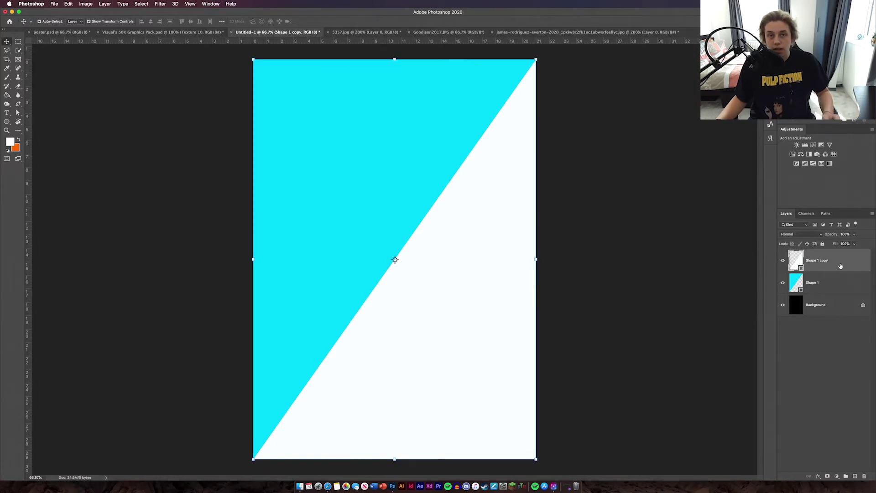
{"action": "double_click", "coordinate": [840, 266]}
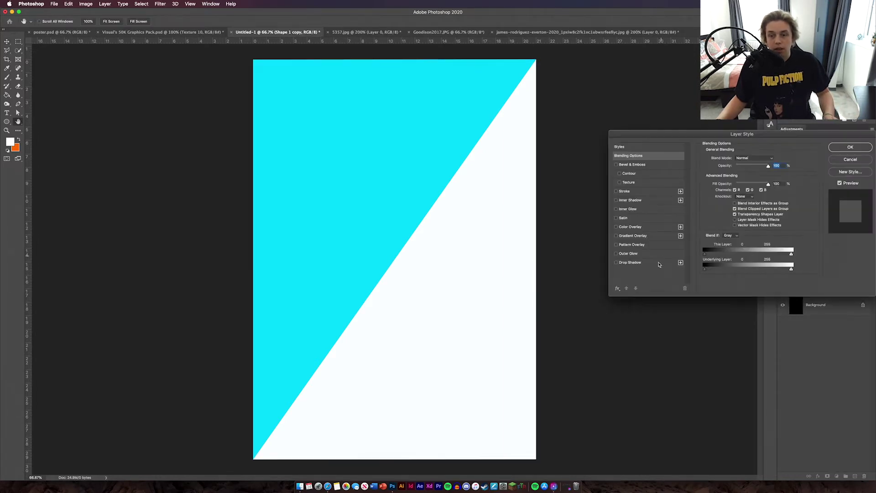
{"action": "left_click", "coordinate": [653, 266]}
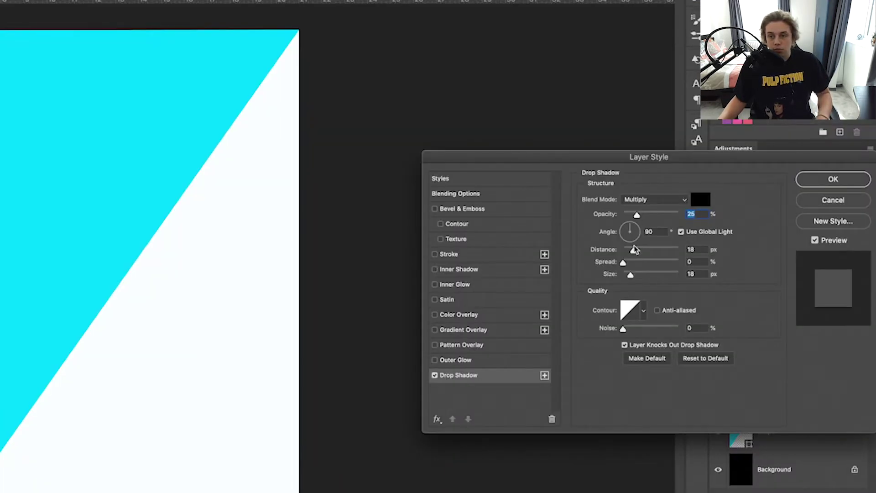
{"action": "left_click_drag", "start_coordinate": [633, 238], "coordinate": [635, 264]}
{"action": "left_click_drag", "start_coordinate": [731, 203], "coordinate": [740, 205]}
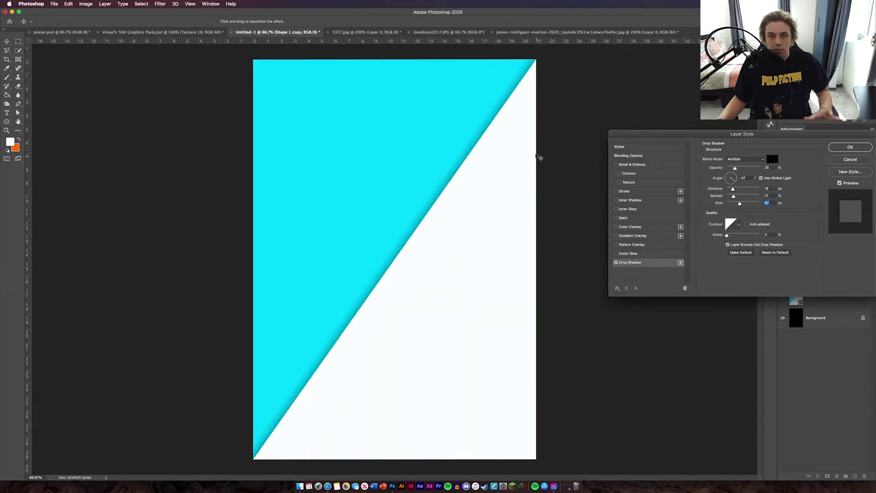
Step: Set the drop shadow's distance to 13 px, size to 122 px and opacity to 29%, and apply the layer style
{"action": "left_click_drag", "start_coordinate": [733, 189], "coordinate": [744, 204]}
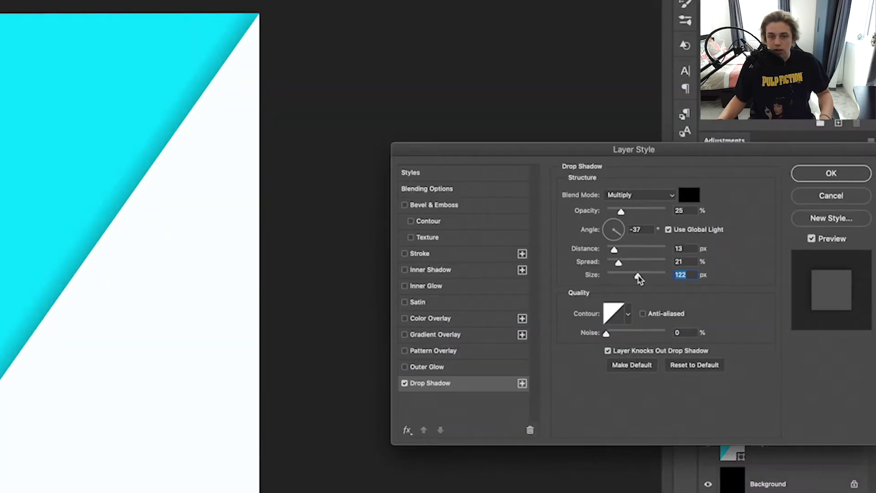
{"action": "mouse_move", "coordinate": [621, 210]}
{"action": "left_mouse_down"}
{"action": "mouse_move", "coordinate": [639, 213]}
{"action": "mouse_move", "coordinate": [623, 212]}
{"action": "left_mouse_up"}
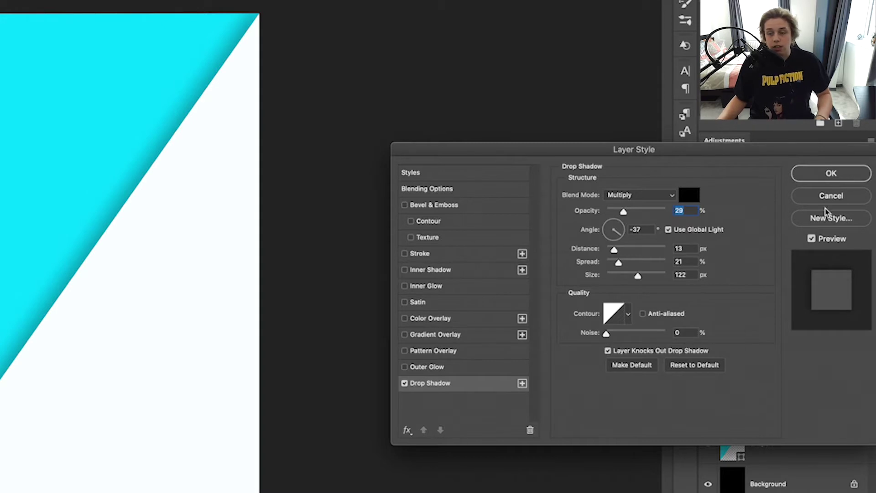
{"action": "left_click_drag", "start_coordinate": [667, 154], "coordinate": [604, 147]}
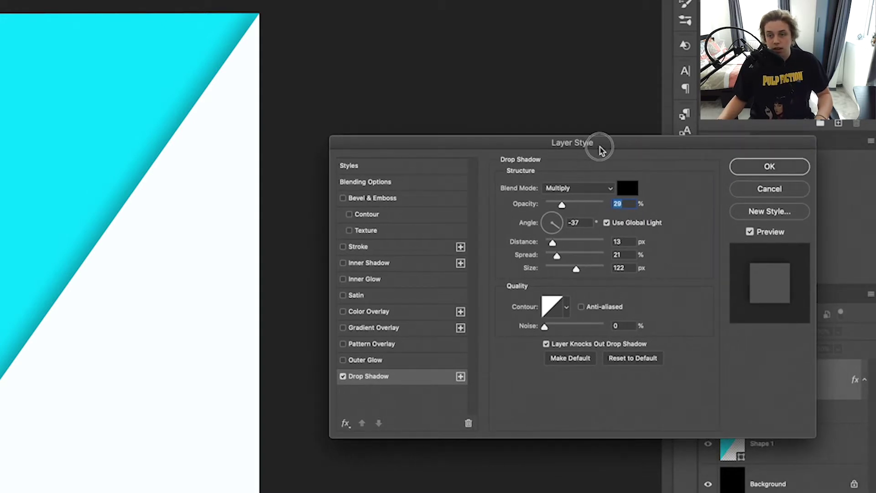
{"action": "left_click", "coordinate": [768, 166]}
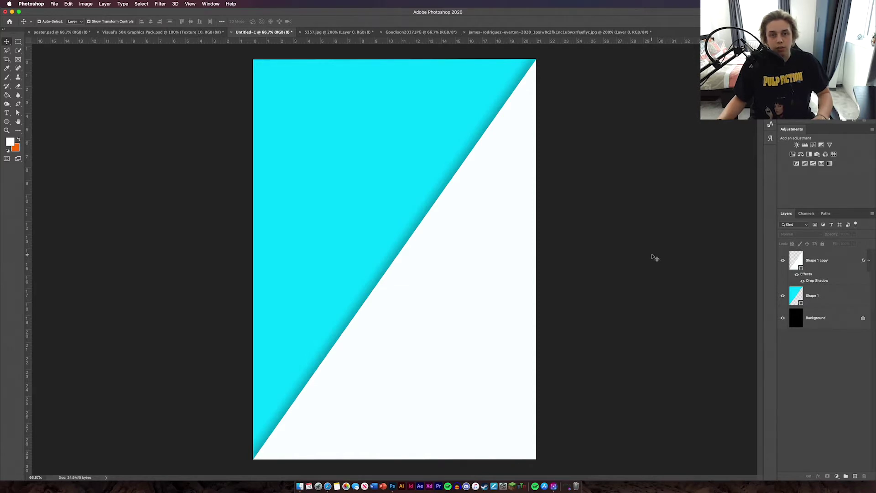
Step: Place the smiling player cut-out in the Untitled-1 poster, enlarged and with its layer beneath the white triangle
{"action": "left_click", "coordinate": [346, 32]}
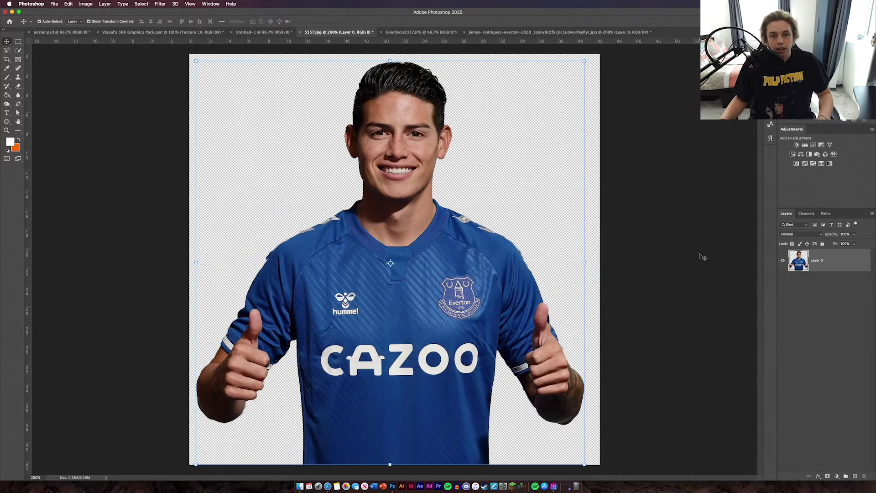
{"action": "left_click_drag", "start_coordinate": [447, 302], "coordinate": [396, 199]}
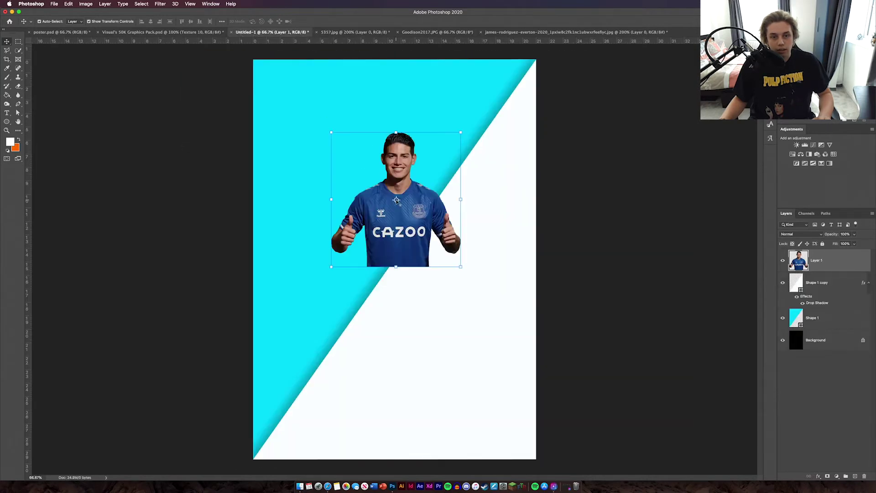
{"action": "left_click_drag", "start_coordinate": [337, 131], "coordinate": [234, 33]}
{"action": "left_click_drag", "start_coordinate": [464, 268], "coordinate": [506, 358]}
{"action": "left_click", "coordinate": [345, 21]}
{"action": "left_click_drag", "start_coordinate": [820, 261], "coordinate": [823, 315]}
{"action": "left_click", "coordinate": [686, 233]}
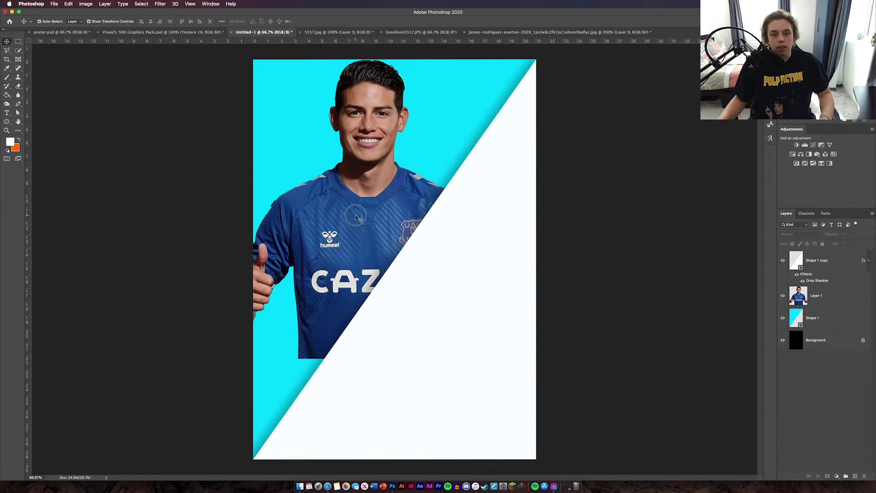
Step: Scale and position the player to fill the cyan half, and change the layer's blend mode so the cyan tints him
{"action": "left_click", "coordinate": [358, 218]}
{"action": "left_click_drag", "start_coordinate": [363, 360], "coordinate": [359, 421]}
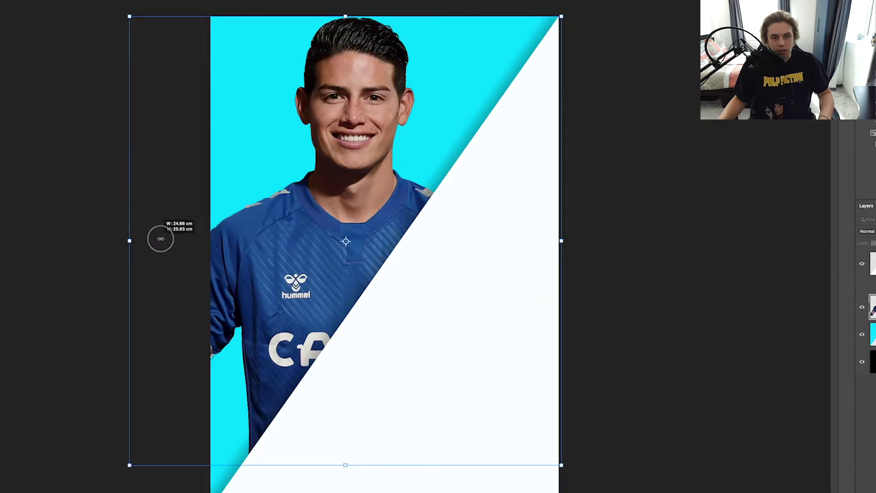
{"action": "left_click_drag", "start_coordinate": [161, 238], "coordinate": [175, 240]}
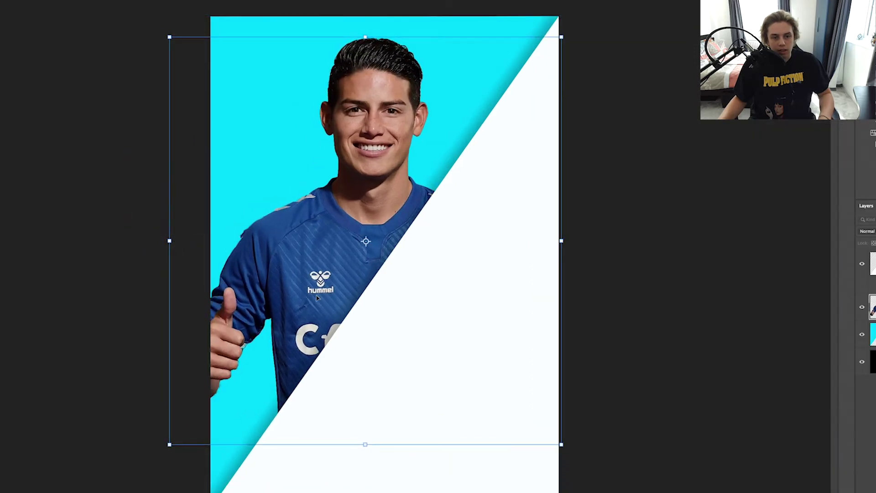
{"action": "left_click_drag", "start_coordinate": [320, 285], "coordinate": [319, 276]}
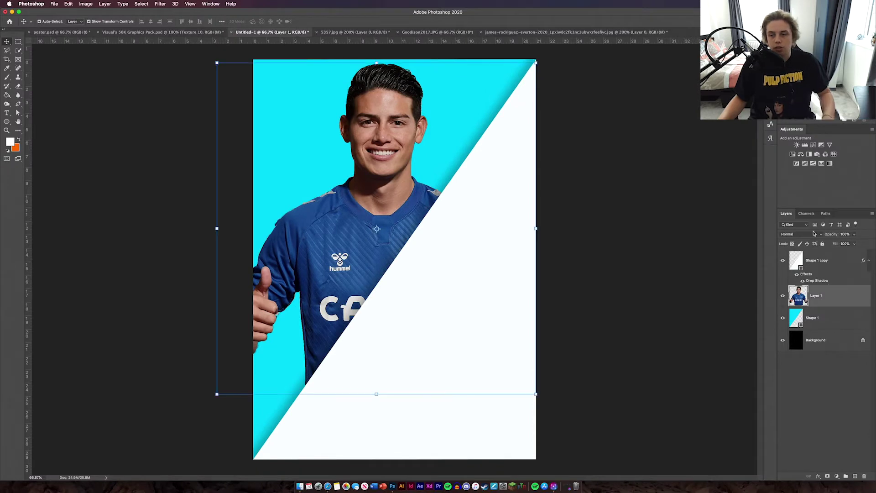
{"action": "left_click", "coordinate": [814, 233]}
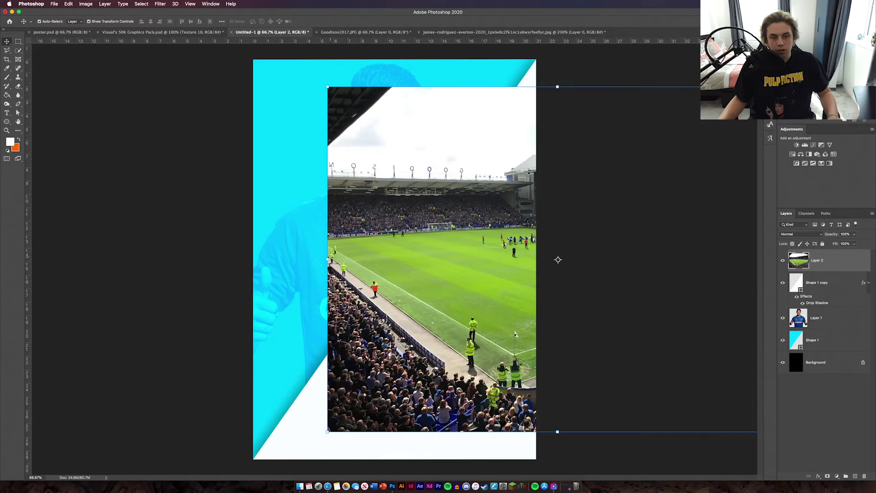
Step: Scale the stadium photo to cover the whole canvas and clip it to the white triangle
{"action": "left_click_drag", "start_coordinate": [327, 259], "coordinate": [263, 251]}
{"action": "left_click_drag", "start_coordinate": [412, 292], "coordinate": [422, 295]}
{"action": "left_click_drag", "start_coordinate": [274, 256], "coordinate": [253, 268]}
{"action": "left_click_drag", "start_coordinate": [408, 115], "coordinate": [409, 109]}
{"action": "key", "text": "Return"}
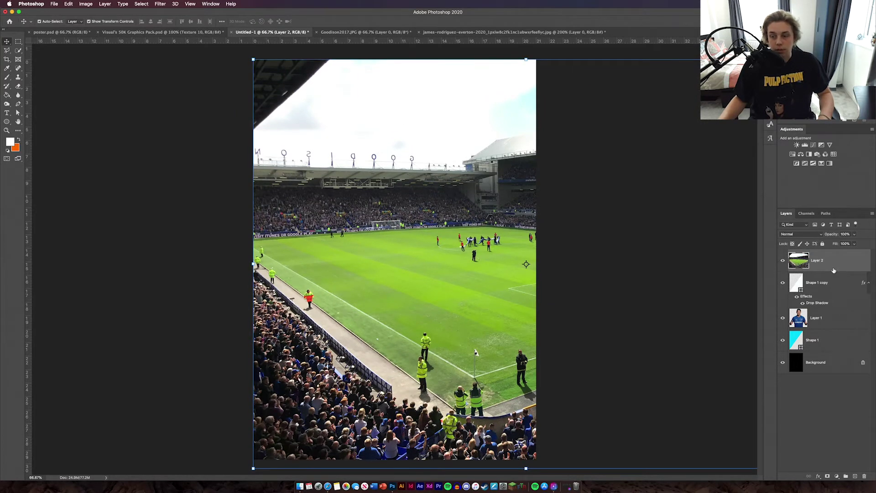
{"action": "left_click", "coordinate": [835, 270], "text": "alt"}
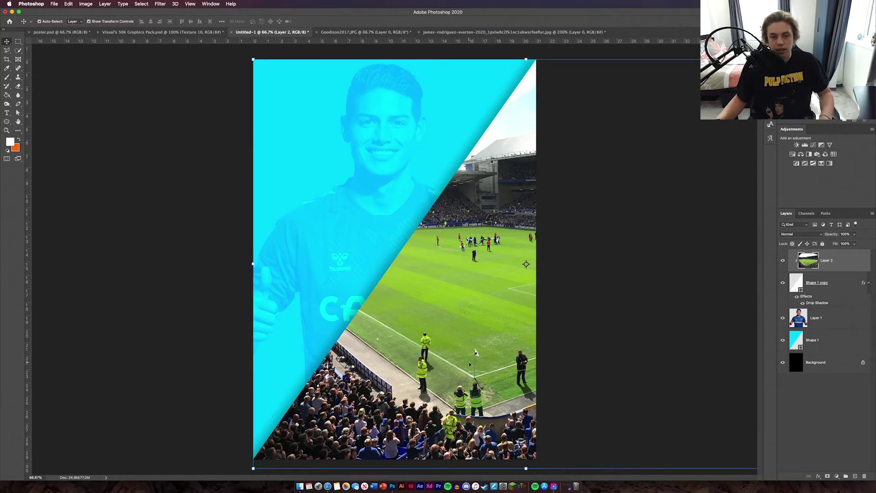
Step: Reposition the stadium photo inside the white triangle so the pitch and crowd fill it, and apply the transform
{"action": "left_click_drag", "start_coordinate": [447, 371], "coordinate": [409, 383]}
{"action": "key", "text": "ctrl+t"}
{"action": "left_click_drag", "start_coordinate": [355, 423], "coordinate": [392, 403]}
{"action": "key", "text": "Return"}
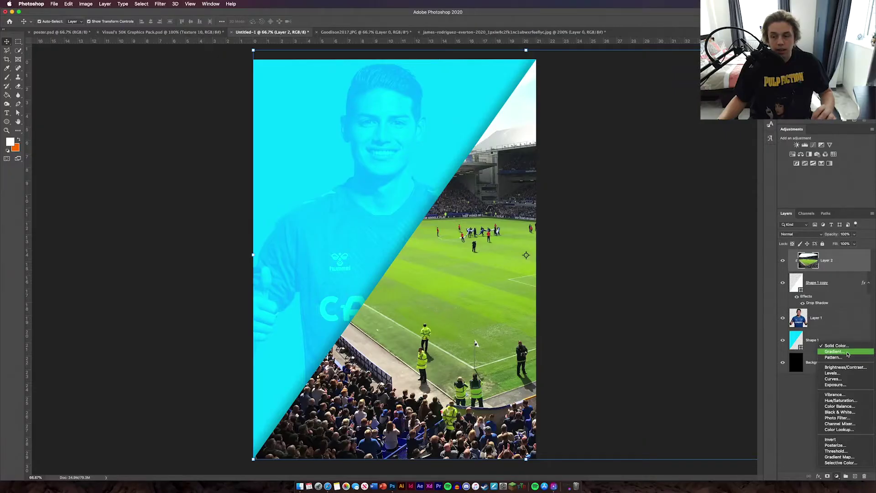
Step: Add a solid colour fill layer in light grey (#b6b6b6) above the stadium photo
{"action": "left_click", "coordinate": [836, 345]}
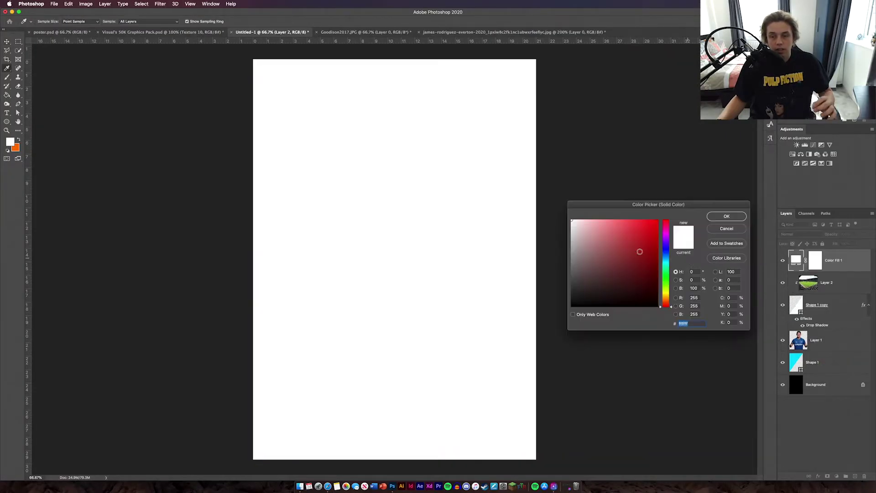
{"action": "left_click_drag", "start_coordinate": [585, 228], "coordinate": [570, 245]}
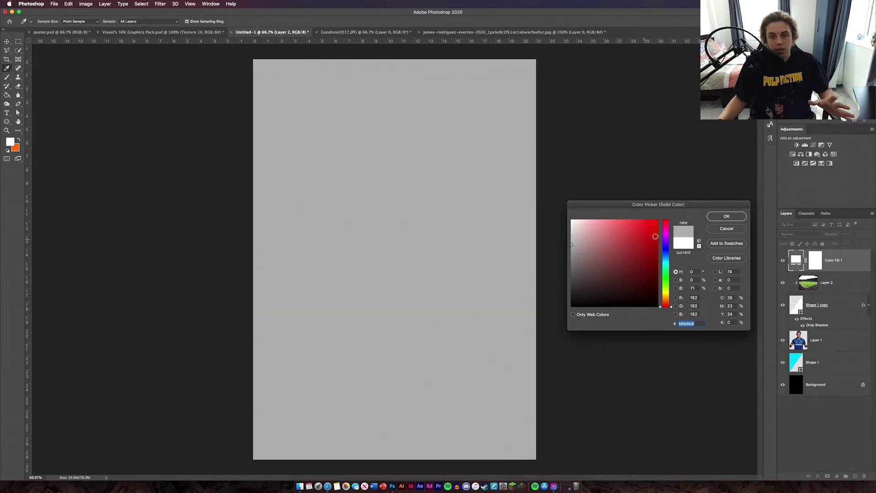
{"action": "left_click", "coordinate": [718, 216]}
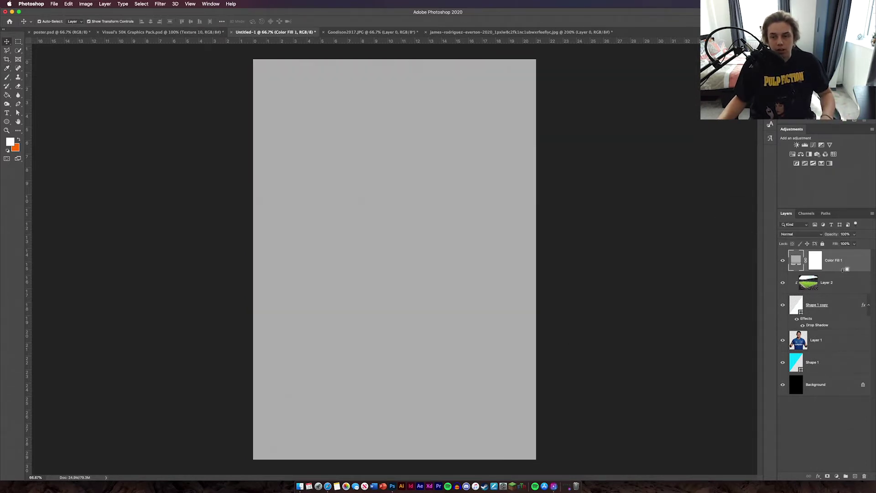
Step: Clip the grey fill layer to the stadium triangle and set its opacity to 85% and its blend mode to Screen
{"action": "left_click", "coordinate": [808, 236]}
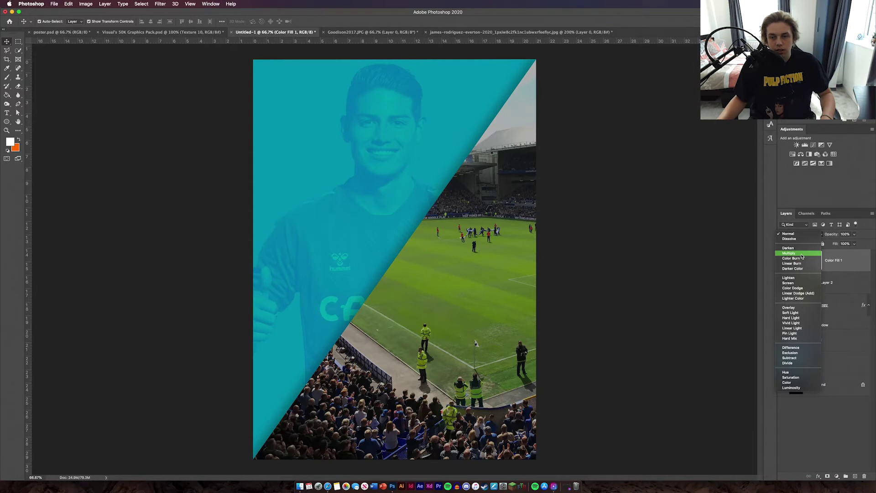
{"action": "left_click", "coordinate": [855, 281]}
{"action": "left_click", "coordinate": [853, 270], "text": "alt"}
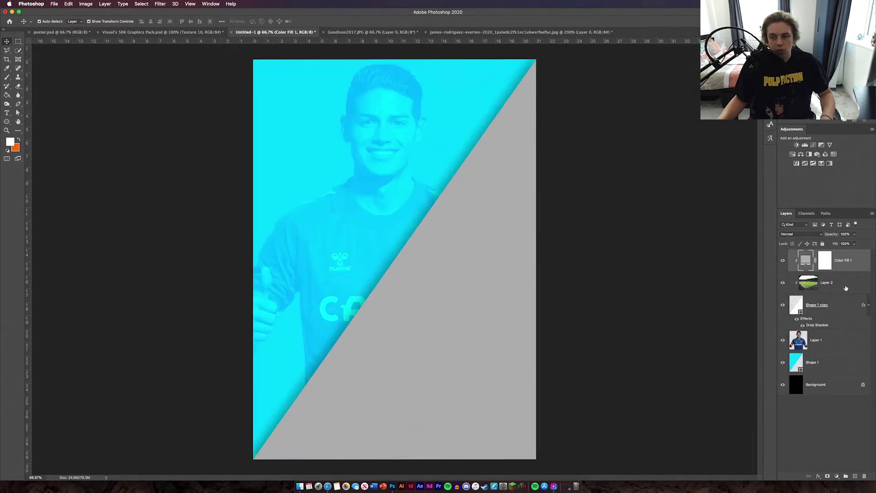
{"action": "key", "text": "Return"}
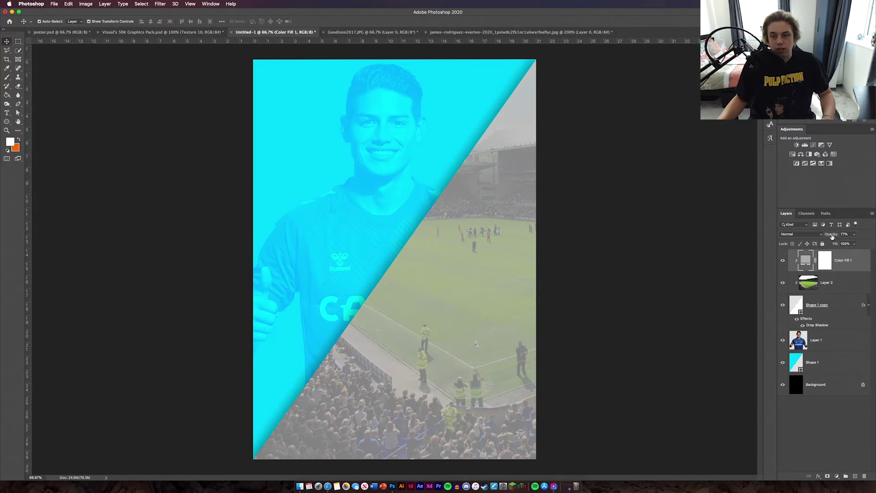
{"action": "key", "text": "Return"}
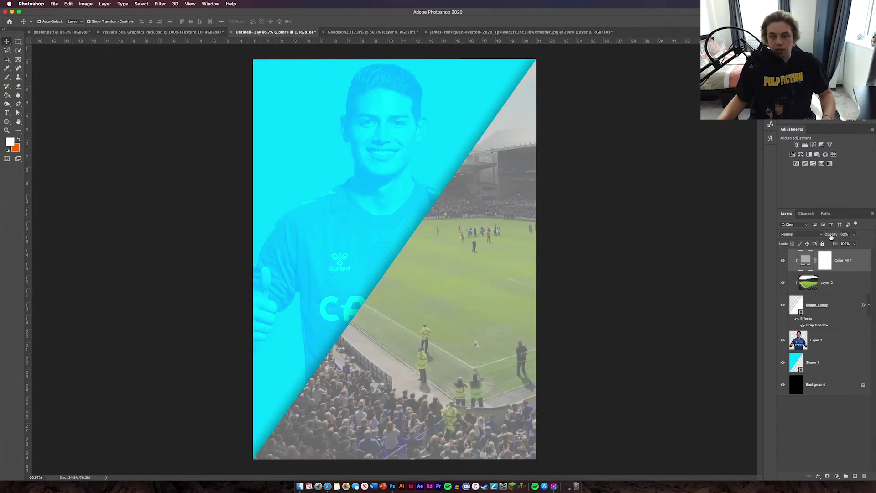
{"action": "key", "text": "Return"}
{"action": "key", "text": "shift+alt+s"}
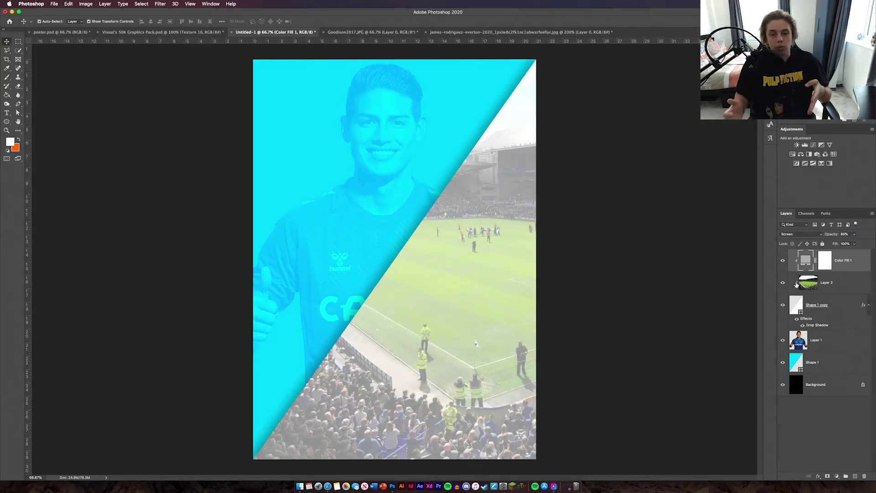
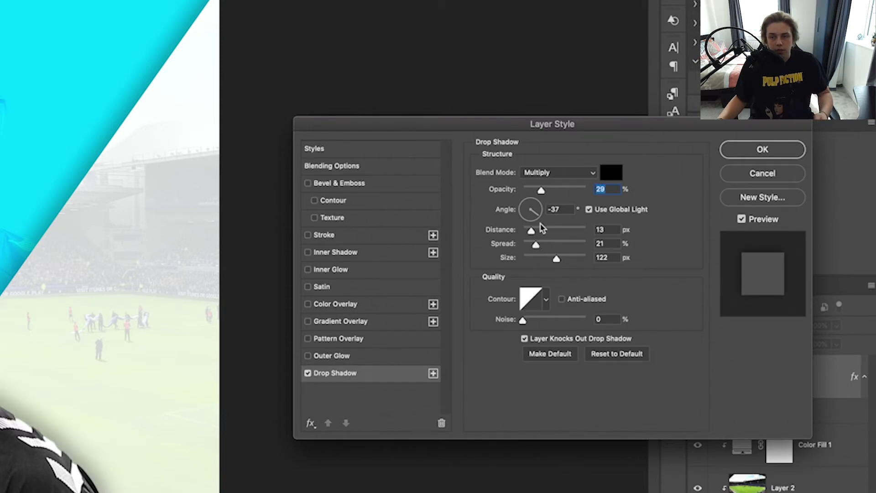
Step: Set the black-and-white player's drop shadow to an angle of 94° and a size of about 163 px, and apply it
{"action": "left_click", "coordinate": [530, 203]}
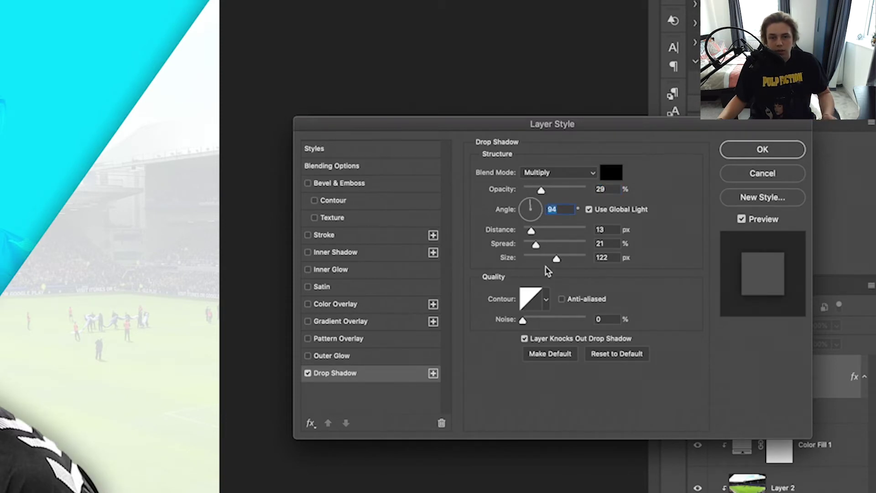
{"action": "left_click_drag", "start_coordinate": [556, 259], "coordinate": [562, 259]}
{"action": "left_click_drag", "start_coordinate": [713, 201], "coordinate": [716, 202]}
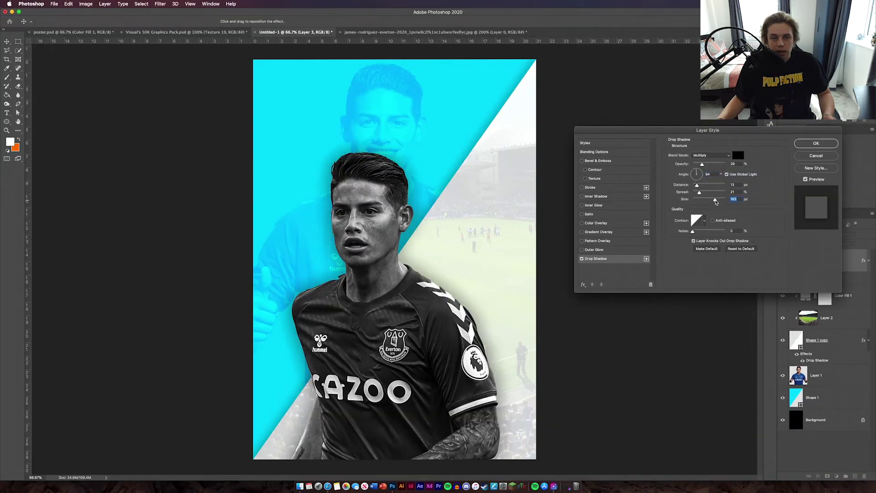
{"action": "left_click", "coordinate": [806, 145]}
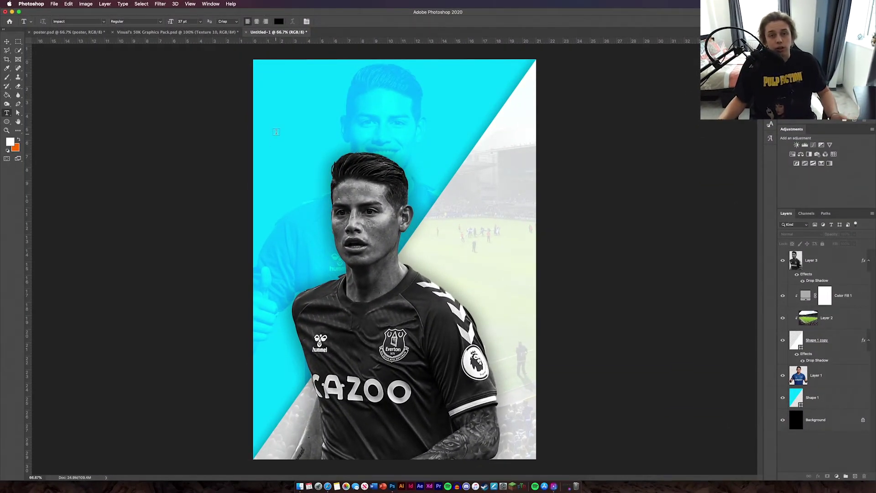
Step: Add the text "JAMES" in black 90 pt Impact near the poster's upper edge
{"action": "left_click", "coordinate": [104, 21]}
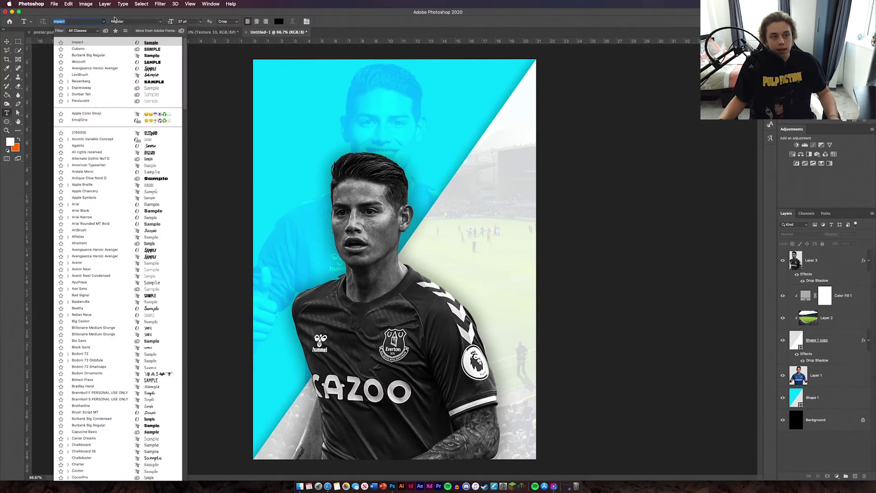
{"action": "left_click", "coordinate": [105, 21]}
{"action": "type", "text": "90"}
{"action": "left_click", "coordinate": [311, 114]}
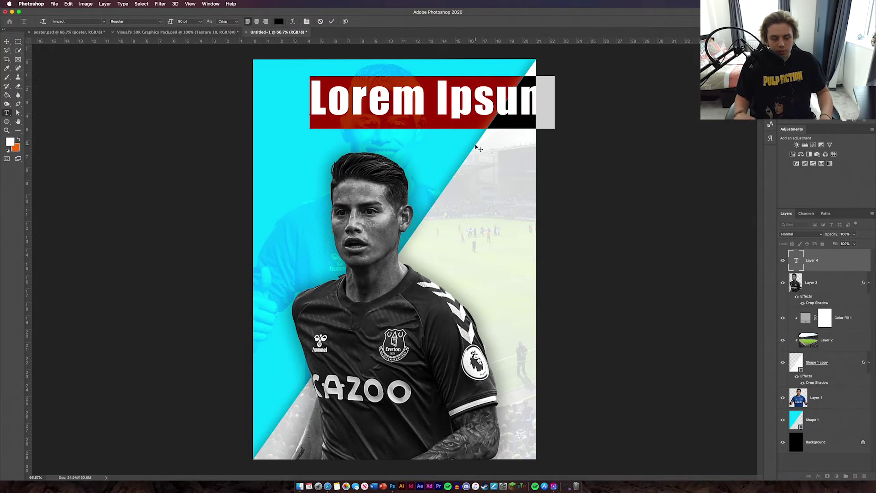
{"action": "type", "text": "JAMES"}
{"action": "left_click", "coordinate": [332, 22]}
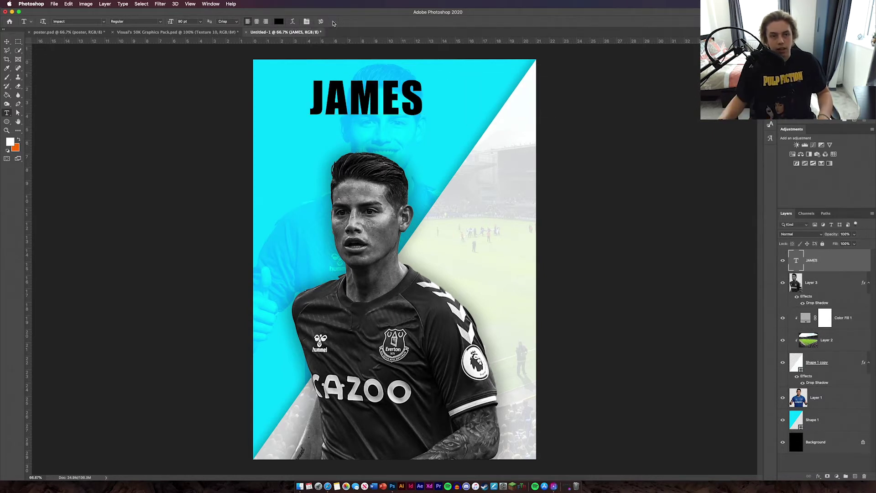
Step: Add "RODRIGUEZ" as a separate text layer and place it directly beneath "JAMES"
{"action": "left_click", "coordinate": [8, 42]}
{"action": "left_click", "coordinate": [7, 112]}
{"action": "left_click", "coordinate": [440, 177]}
{"action": "type", "text": "RODRIGUEZ"}
{"action": "left_click", "coordinate": [331, 21]}
{"action": "left_click", "coordinate": [7, 42]}
{"action": "left_click_drag", "start_coordinate": [498, 164], "coordinate": [334, 145]}
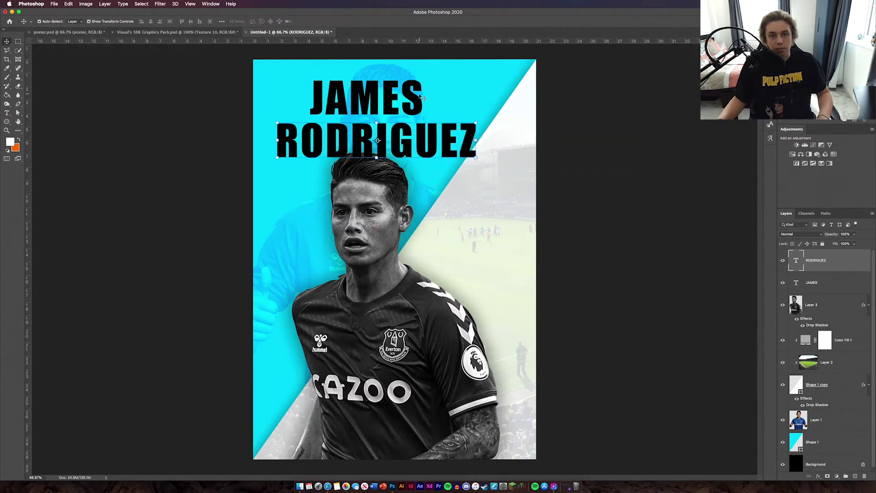
Step: Align the left edges of the two name texts and move them together into the poster's upper-left corner
{"action": "left_click", "coordinate": [404, 100], "text": "shift"}
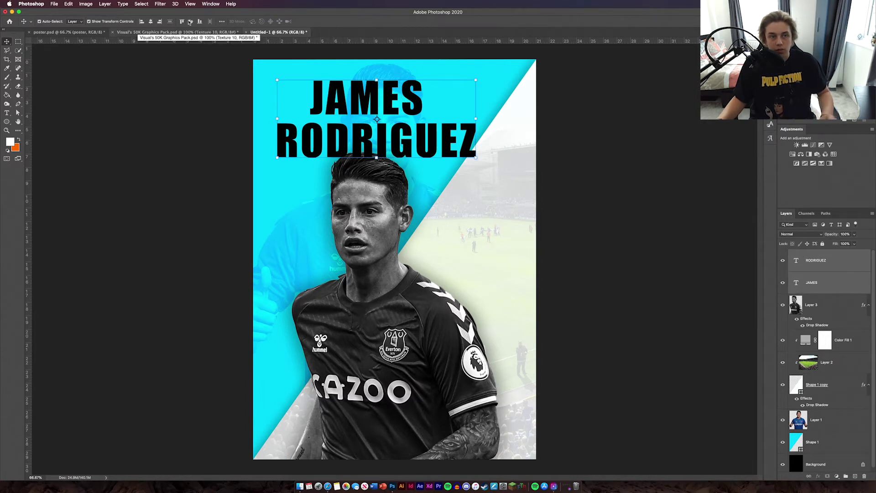
{"action": "left_click", "coordinate": [142, 23]}
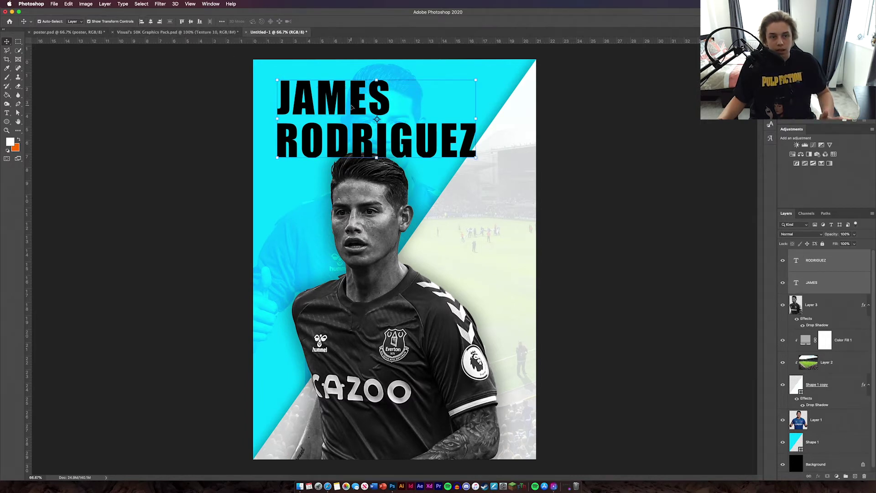
{"action": "left_click_drag", "start_coordinate": [346, 103], "coordinate": [322, 82]}
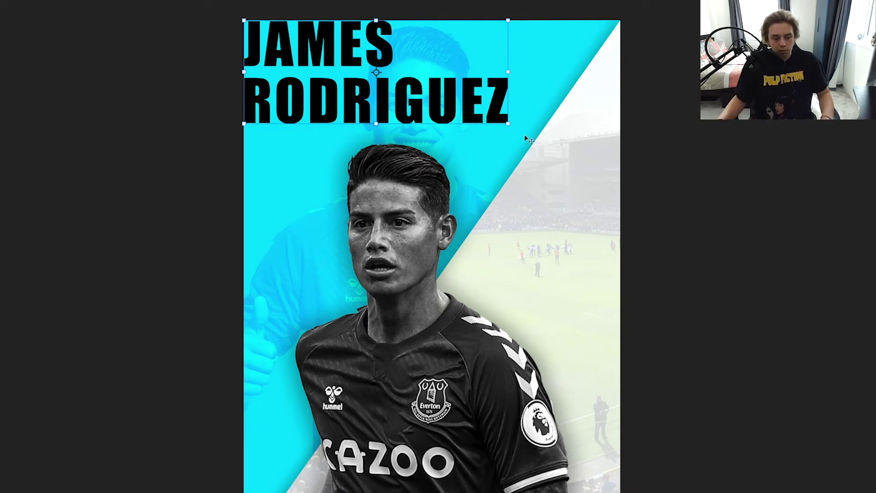
Step: Move the TEXT 1 copy 5, copy 4 and copy 3 groups down the poster so the name repeats at even spacing
{"action": "left_click", "coordinate": [349, 73]}
{"action": "left_click_drag", "start_coordinate": [349, 73], "coordinate": [351, 156]}
{"action": "left_click_drag", "start_coordinate": [355, 111], "coordinate": [355, 306]}
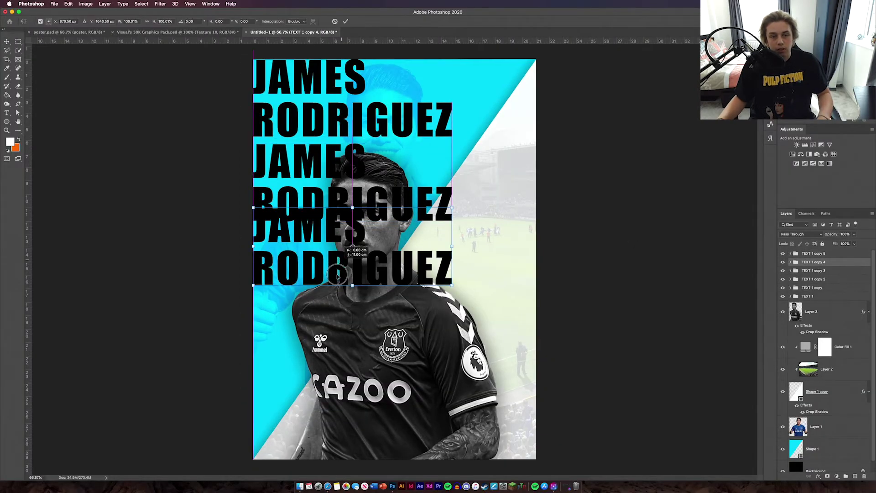
{"action": "left_click_drag", "start_coordinate": [337, 274], "coordinate": [338, 294]}
{"action": "left_click", "coordinate": [346, 21]}
{"action": "left_click", "coordinate": [841, 271]}
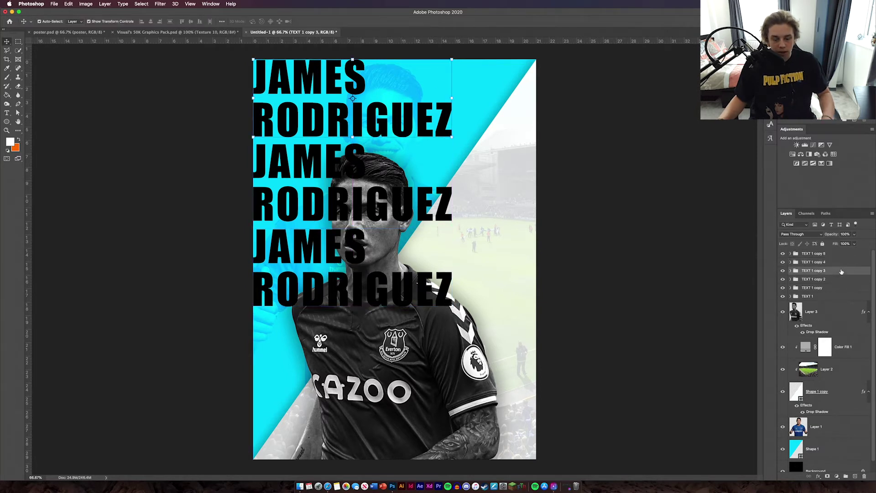
{"action": "key", "text": "super+t"}
{"action": "left_click_drag", "start_coordinate": [333, 133], "coordinate": [331, 366]}
{"action": "left_click", "coordinate": [345, 21]}
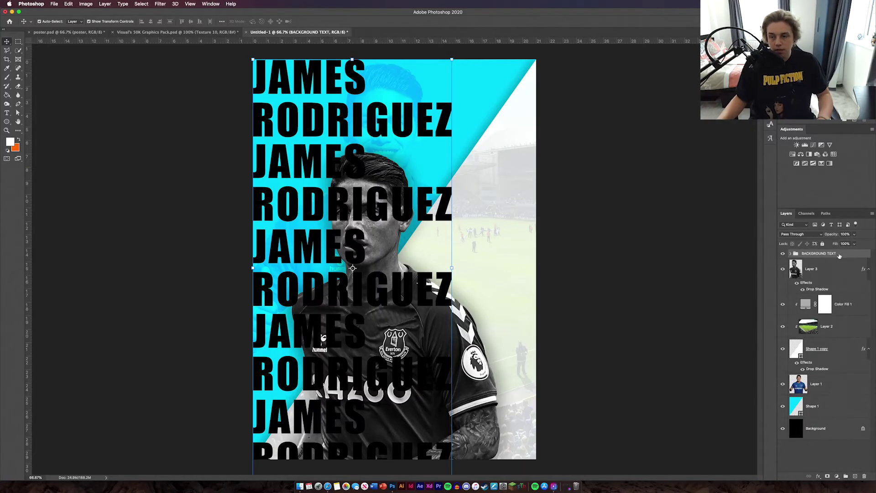
Step: Move the BACKGROUND TEXT group between Layer 1 and Shape 1, and expand it to show its text groups
{"action": "left_click_drag", "start_coordinate": [831, 253], "coordinate": [841, 398]}
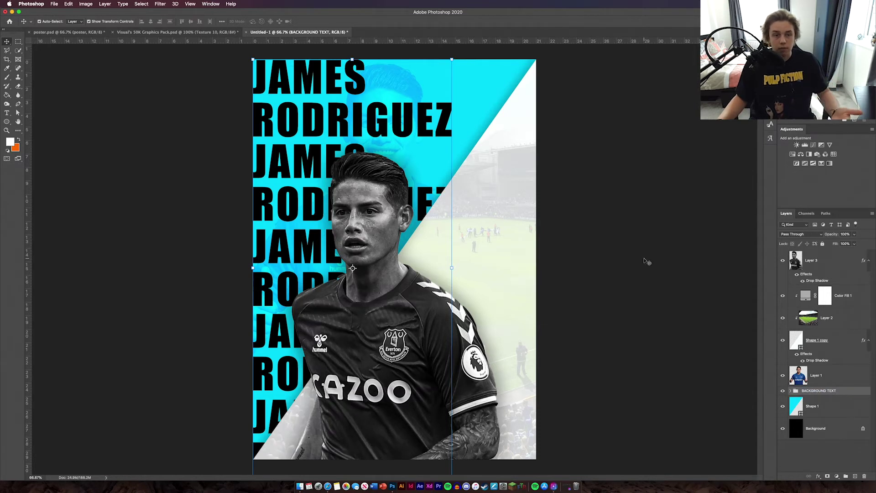
{"action": "left_click", "coordinate": [791, 392]}
{"action": "scroll", "coordinate": [821, 347], "scroll_direction": "down", "scroll_amount": 1}
Step: Set the fill of all six TEXT 1 groups inside BACKGROUND TEXT to 0%
{"action": "left_click", "coordinate": [835, 380]}
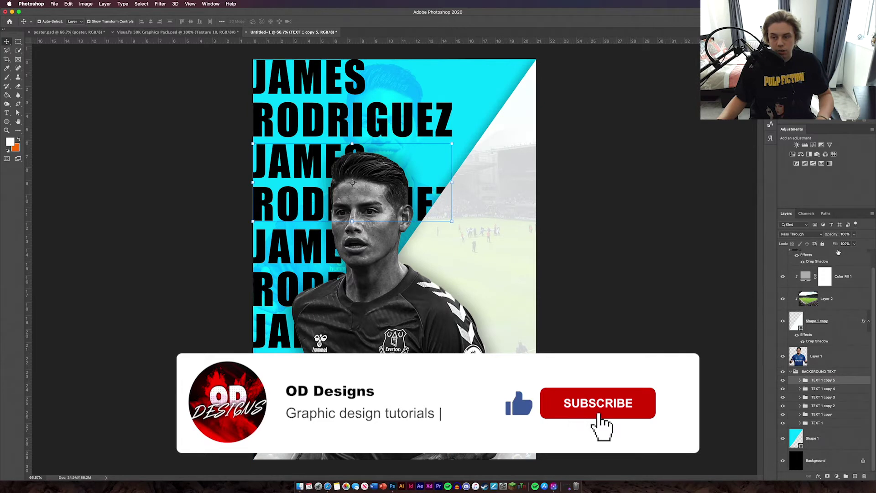
{"action": "key", "text": "super+comma"}
{"action": "key", "text": "alt+bracketleft"}
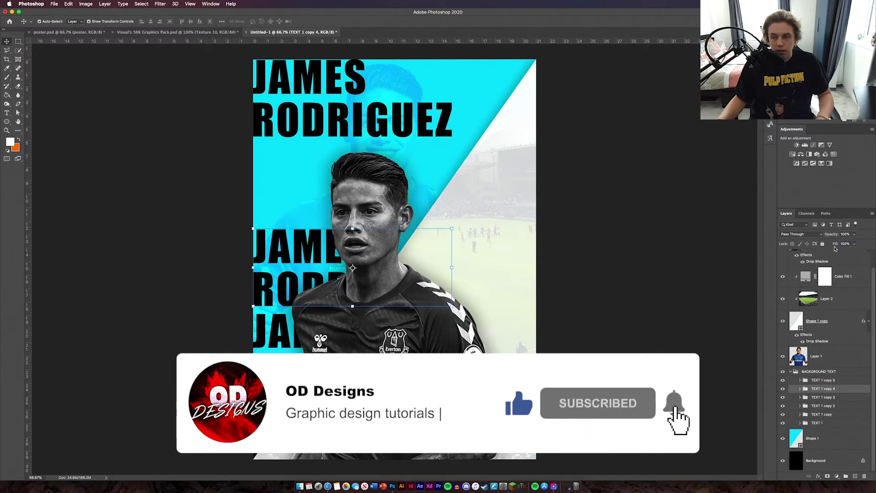
{"action": "key", "text": "shift+0"}
{"action": "key", "text": "shift+0"}
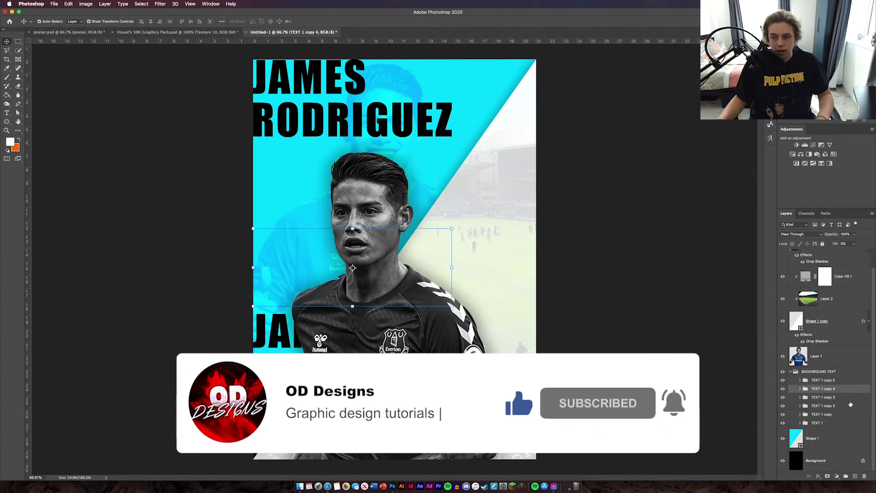
{"action": "key", "text": "alt+bracketleft"}
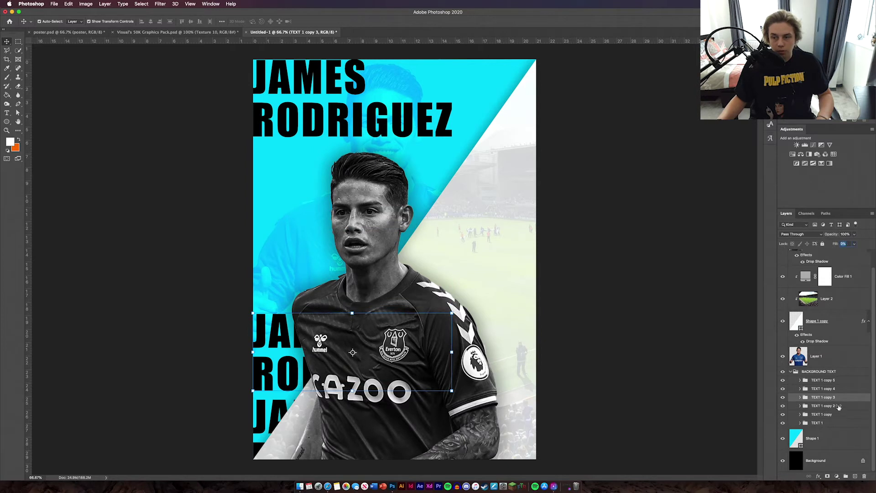
{"action": "left_click", "coordinate": [838, 406]}
{"action": "left_click_drag", "start_coordinate": [837, 247], "coordinate": [793, 245]}
{"action": "left_click", "coordinate": [822, 414]}
{"action": "left_click", "coordinate": [843, 425]}
{"action": "key", "text": "alt+bracketleft"}
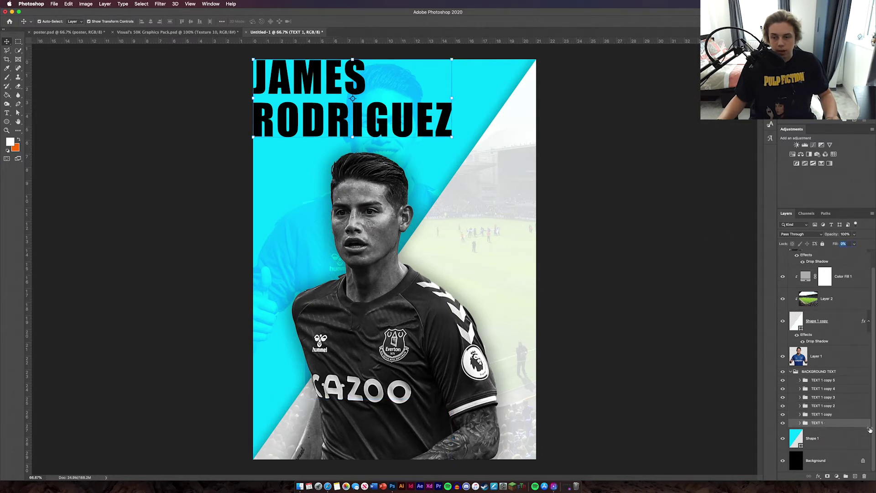
Step: Add a thin black outside stroke to the TEXT 1 copy 5 group and apply the layer style
{"action": "double_click", "coordinate": [849, 383]}
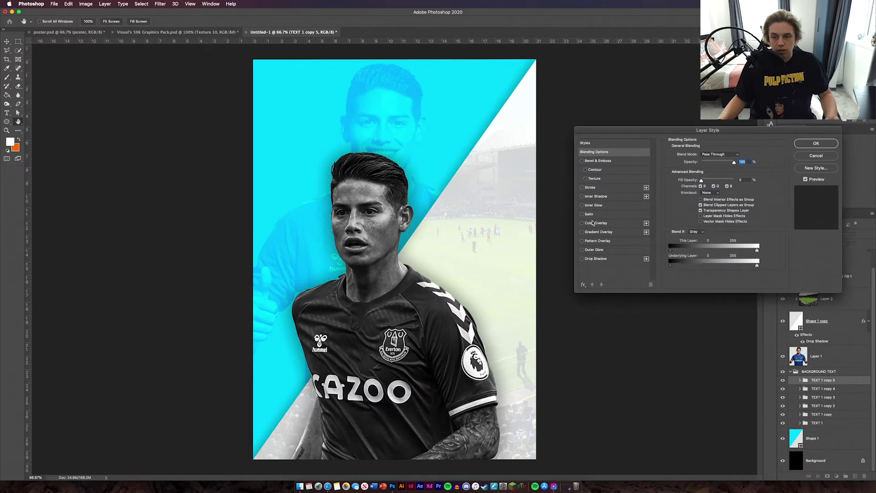
{"action": "left_click", "coordinate": [593, 187]}
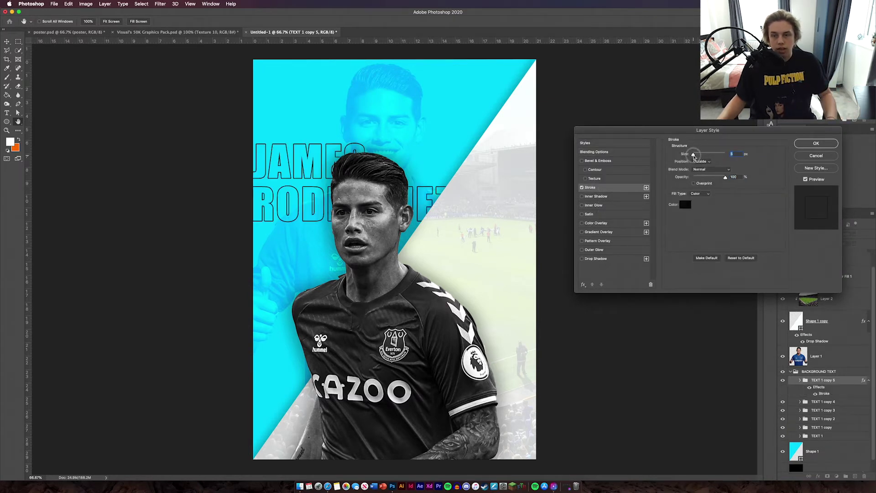
{"action": "left_click_drag", "start_coordinate": [693, 156], "coordinate": [695, 156]}
{"action": "left_click", "coordinate": [831, 143]}
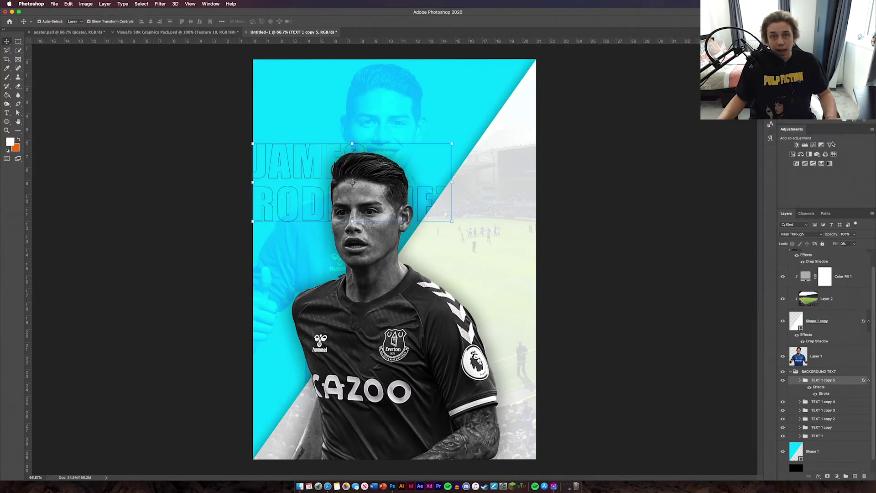
Step: Add a black outside stroke to the TEXT 1 copy 4 and TEXT 1 copy 3 groups
{"action": "left_click", "coordinate": [846, 405]}
{"action": "double_click", "coordinate": [847, 406]}
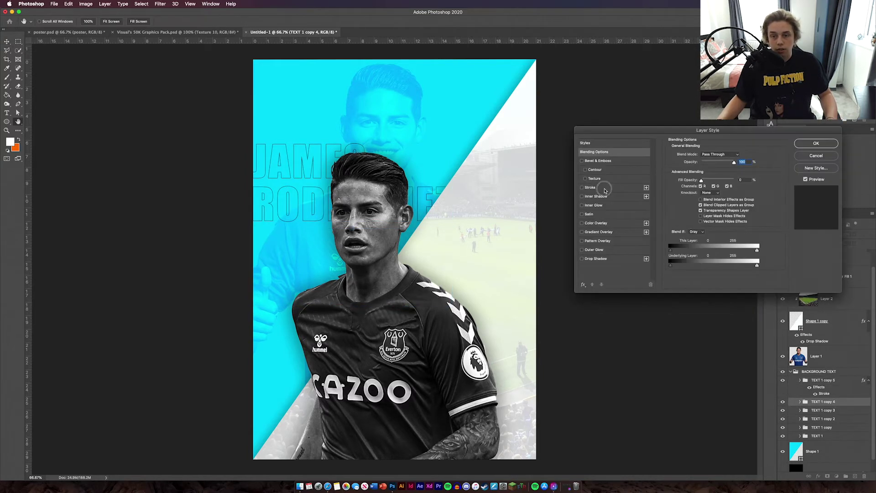
{"action": "left_click", "coordinate": [593, 187]}
{"action": "left_click", "coordinate": [816, 143]}
{"action": "double_click", "coordinate": [825, 422]}
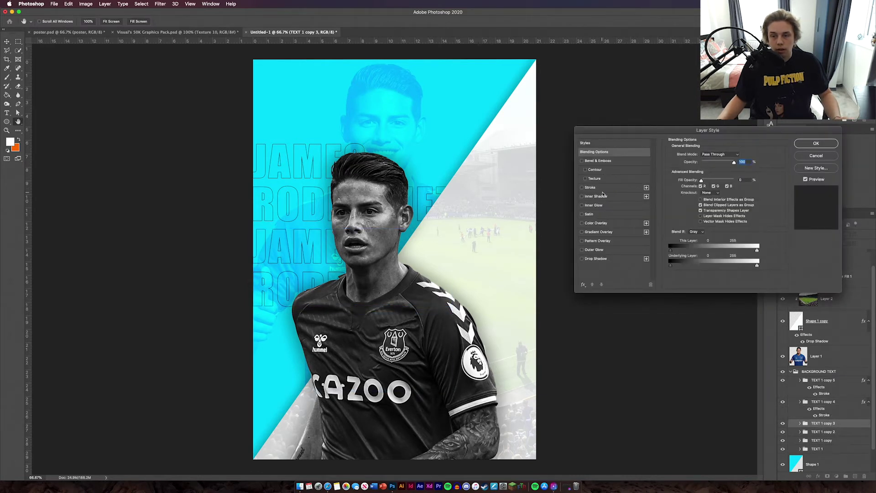
{"action": "left_click", "coordinate": [600, 190]}
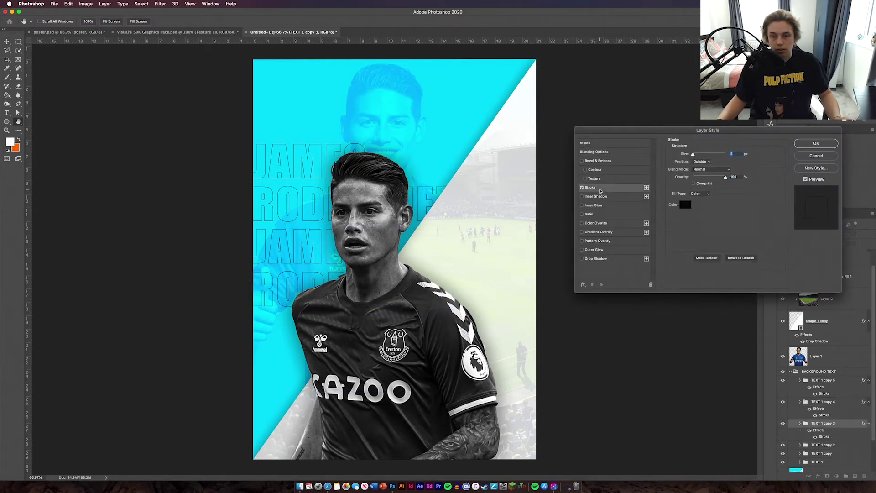
{"action": "left_click", "coordinate": [802, 144]}
Step: Give the TEXT 1 copy 2 and TEXT 1 copy groups the same black outside stroke
{"action": "double_click", "coordinate": [843, 445]}
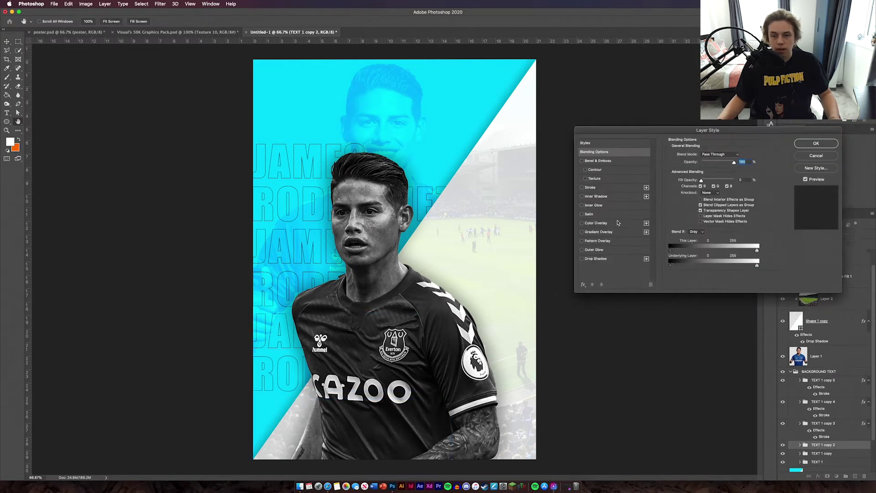
{"action": "left_click", "coordinate": [590, 187]}
{"action": "left_click", "coordinate": [815, 143]}
{"action": "double_click", "coordinate": [840, 415]}
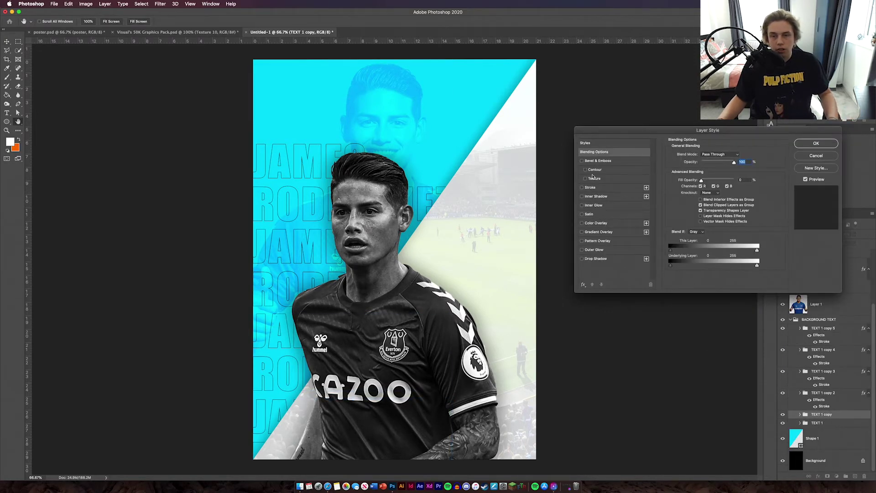
{"action": "left_click", "coordinate": [589, 188]}
{"action": "left_click", "coordinate": [816, 142]}
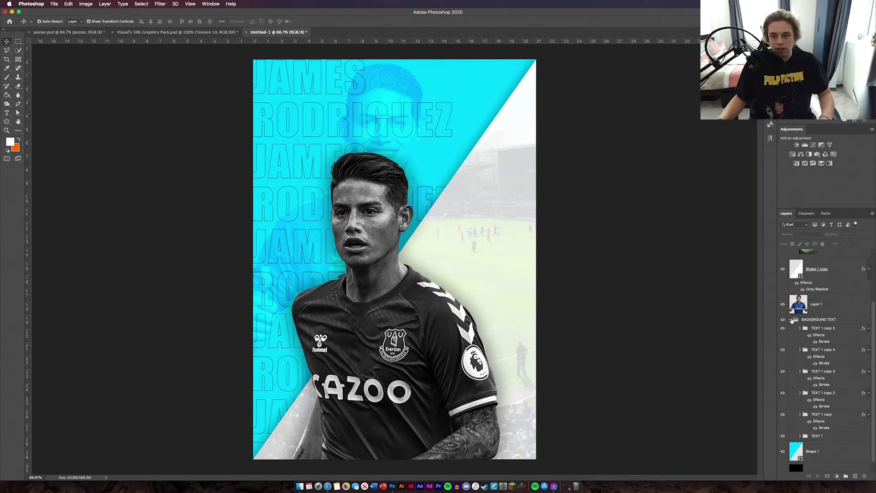
Step: Collapse the BACKGROUND TEXT group and change its blend mode to blend the outlined names into the cyan background
{"action": "left_click", "coordinate": [791, 319]}
{"action": "left_click", "coordinate": [834, 391]}
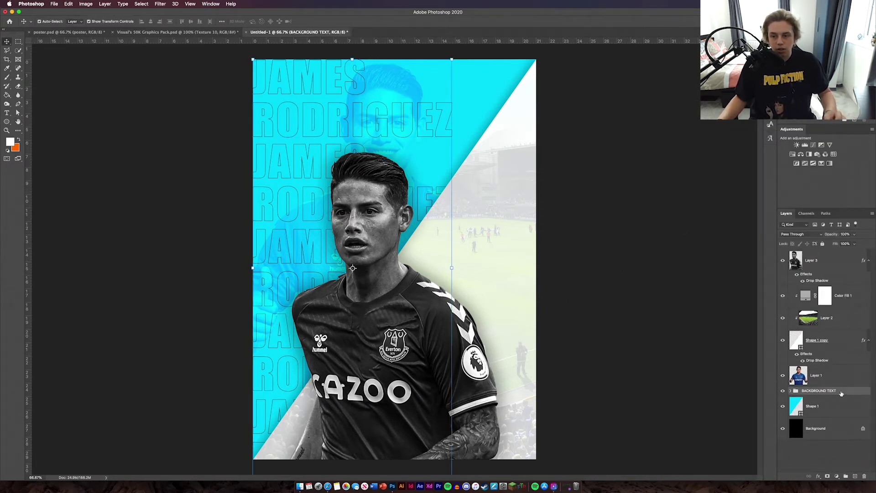
{"action": "left_click", "coordinate": [798, 234]}
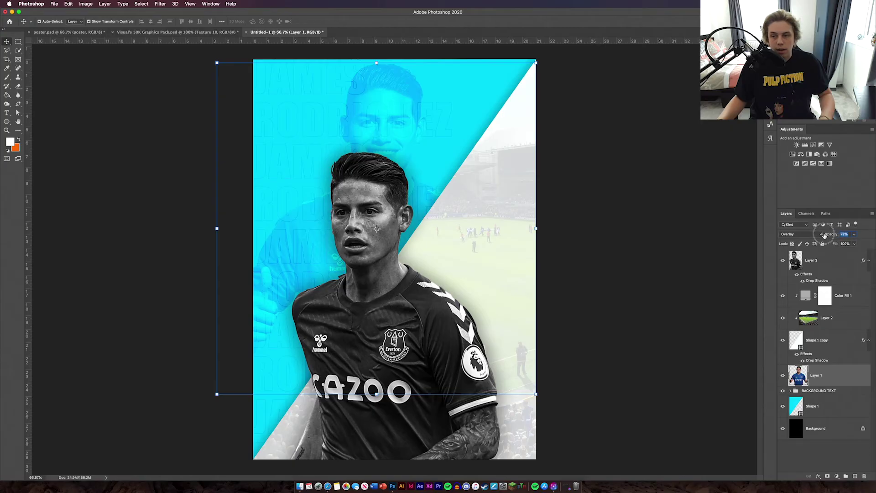
Step: Reduce the opacity of Layer 1, the cyan-tinted player, with its blend mode left at Overlay
{"action": "left_click_drag", "start_coordinate": [824, 235], "coordinate": [818, 237]}
{"action": "left_click", "coordinate": [621, 273]}
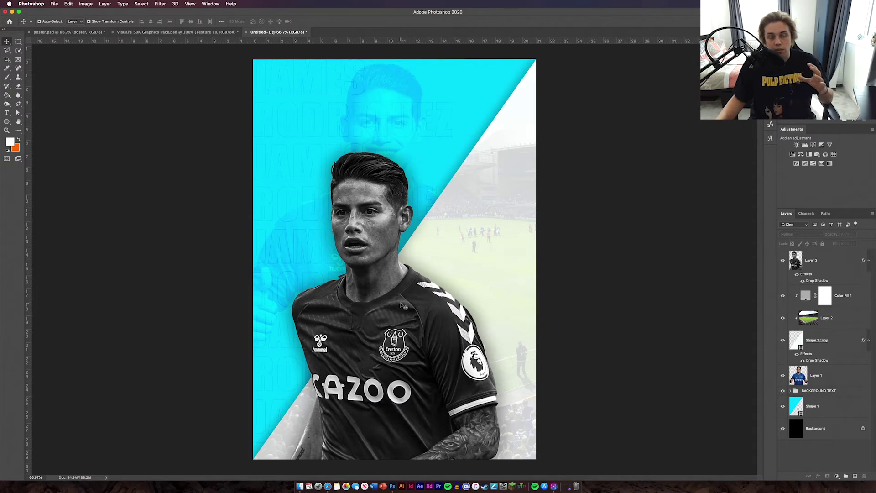
{"action": "left_click", "coordinate": [834, 391]}
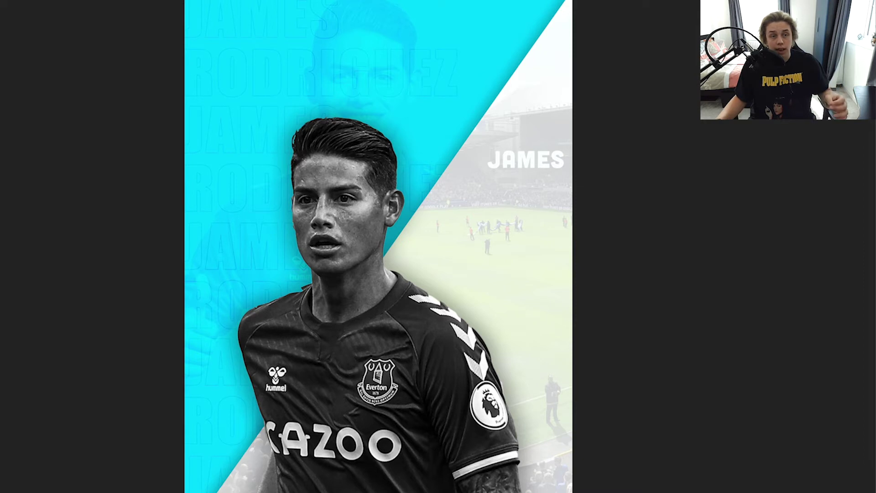
Step: Enlarge the white JAMES text and rotate it to run along the cyan side of the diagonal edge near the poster's upper corner
{"action": "left_click", "coordinate": [492, 157]}
{"action": "left_click_drag", "start_coordinate": [482, 147], "coordinate": [477, 112]}
{"action": "left_click_drag", "start_coordinate": [525, 67], "coordinate": [527, 65]}
{"action": "mouse_move", "coordinate": [469, 89]}
{"action": "left_mouse_down"}
{"action": "mouse_move", "coordinate": [450, 75]}
{"action": "mouse_move", "coordinate": [470, 81]}
{"action": "left_mouse_up"}
{"action": "key", "text": "Return"}
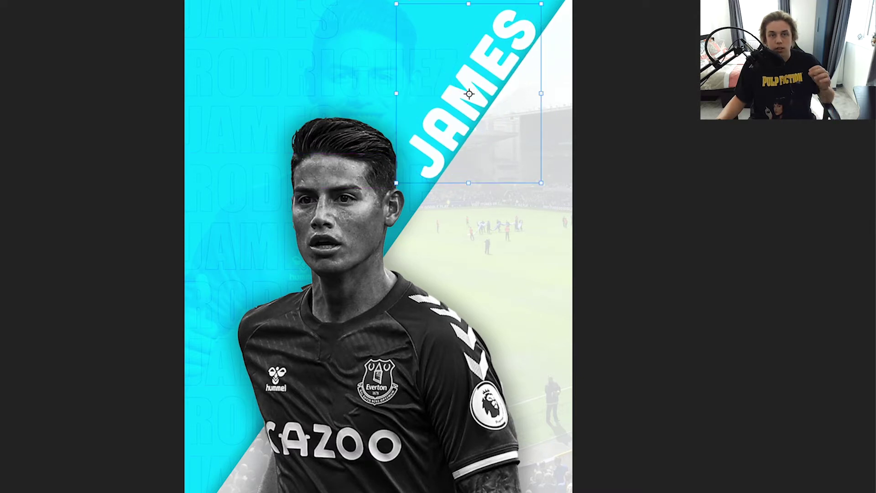
{"action": "left_click", "coordinate": [583, 139]}
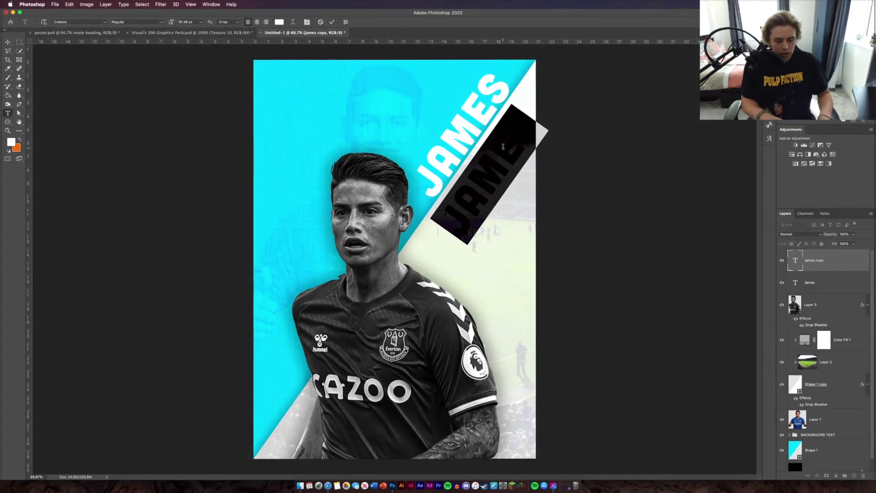
Step: Replace the wording of the duplicated JAMES text with RODRIGUEZ and color it the cyan of the background
{"action": "type", "text": "RODR"}
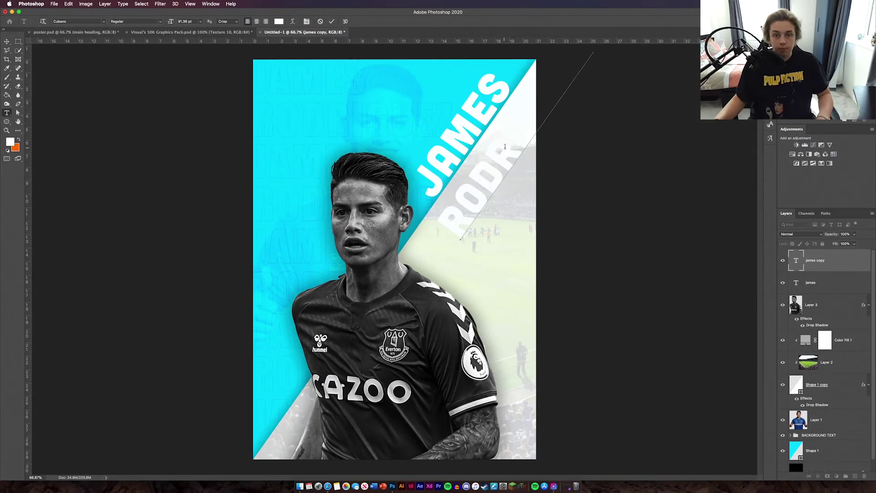
{"action": "key", "text": "ctrl+a"}
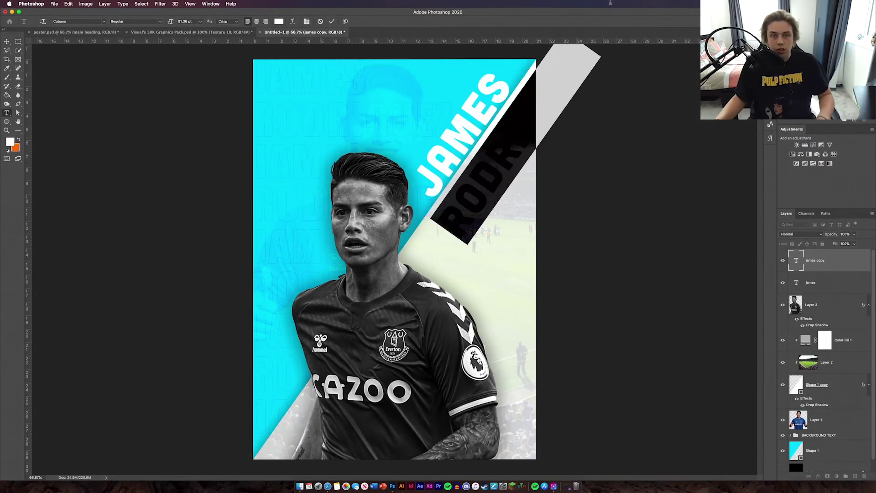
{"action": "left_click", "coordinate": [279, 21]}
{"action": "left_click", "coordinate": [659, 222]}
{"action": "left_click", "coordinate": [732, 218]}
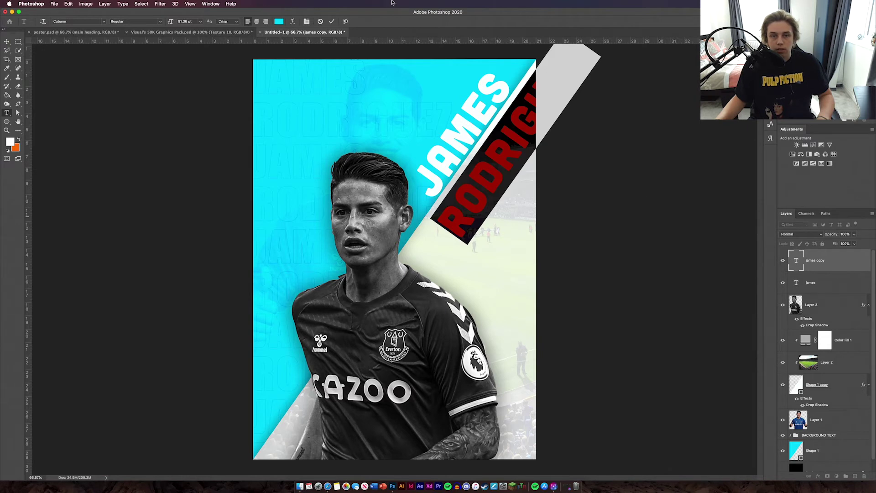
{"action": "left_click", "coordinate": [332, 22]}
Step: Scale the RODRIGUEZ text down to fit inside the poster and position it parallel to JAMES just across the diagonal edge
{"action": "key", "text": "ctrl+t"}
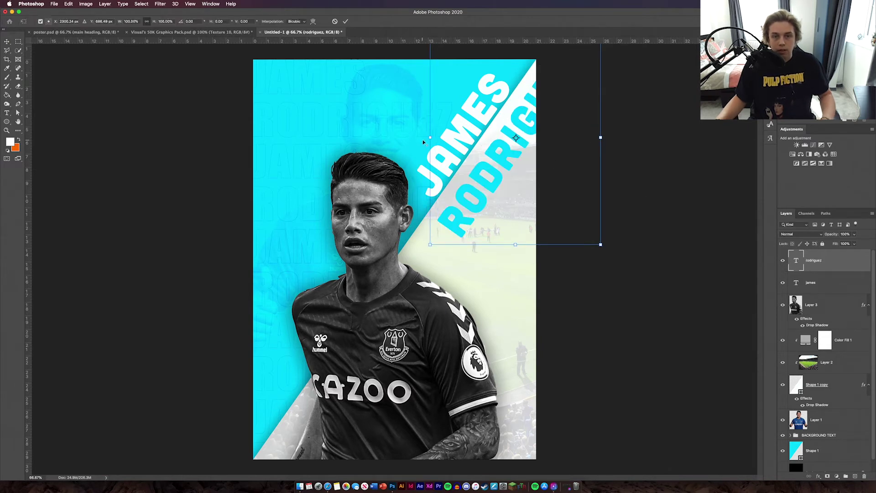
{"action": "left_click_drag", "start_coordinate": [429, 136], "coordinate": [461, 136]}
{"action": "left_click_drag", "start_coordinate": [484, 170], "coordinate": [455, 183]}
{"action": "left_click", "coordinate": [587, 193]}
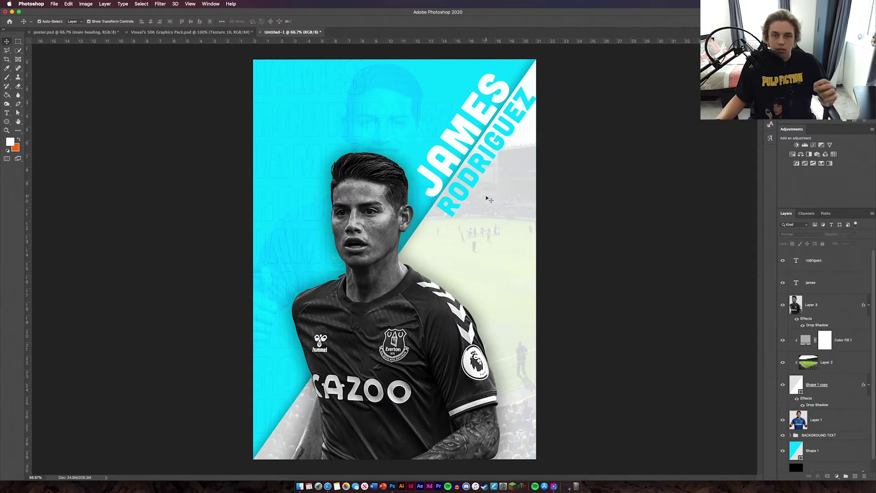
{"action": "left_click_drag", "start_coordinate": [512, 114], "coordinate": [512, 111]}
{"action": "left_click", "coordinate": [604, 151]}
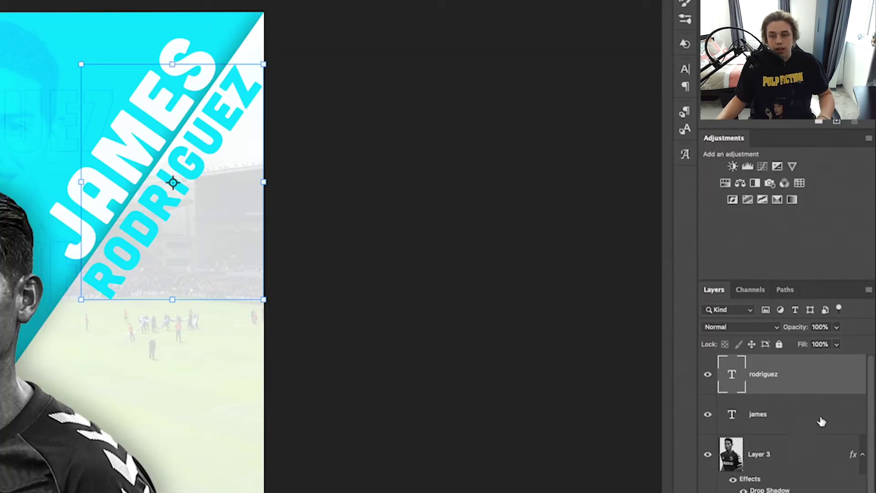
Step: Add a black Multiply drop shadow at 29% opacity to the james text layer, with its size set to 59 px
{"action": "left_click", "coordinate": [845, 284]}
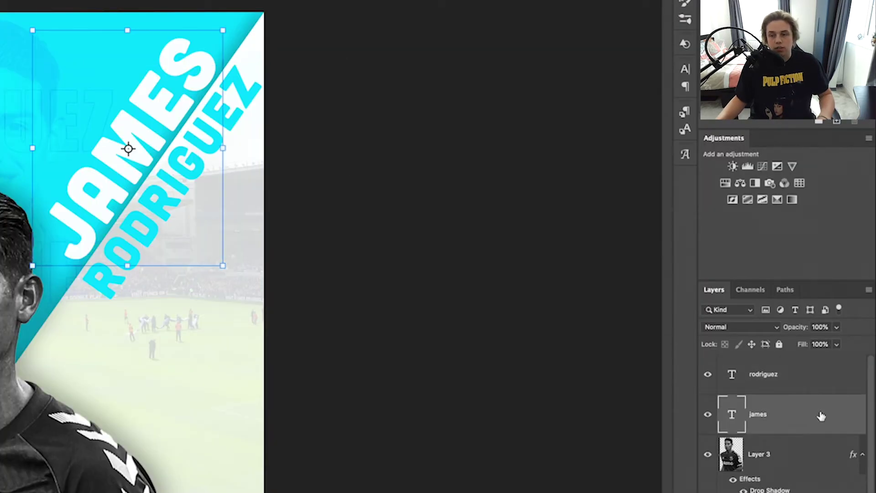
{"action": "double_click", "coordinate": [822, 416]}
{"action": "left_click", "coordinate": [397, 371]}
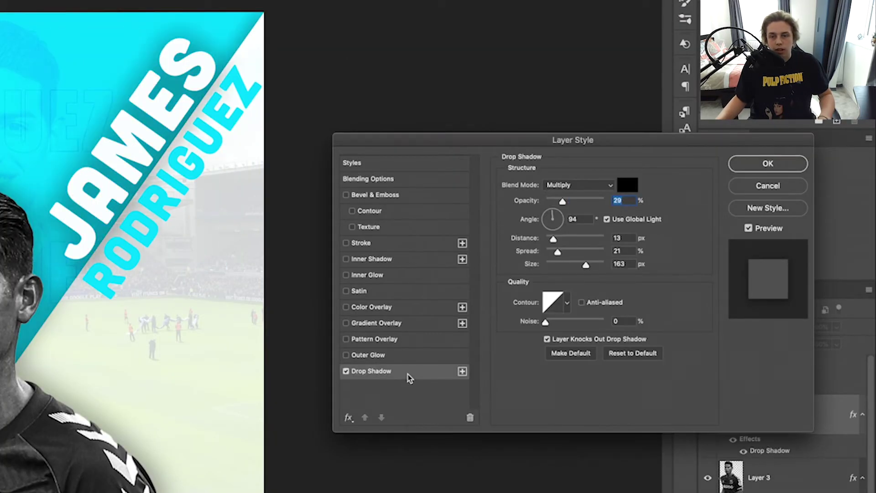
{"action": "left_click_drag", "start_coordinate": [583, 263], "coordinate": [564, 271]}
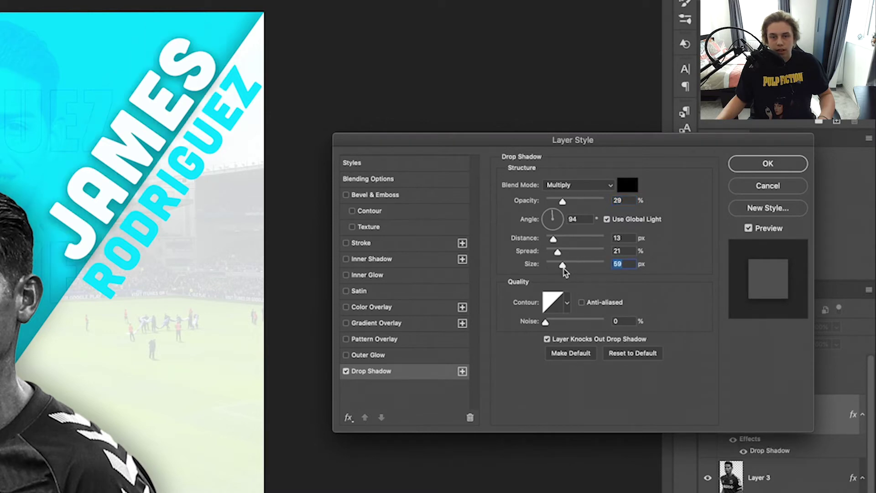
{"action": "left_click", "coordinate": [768, 164]}
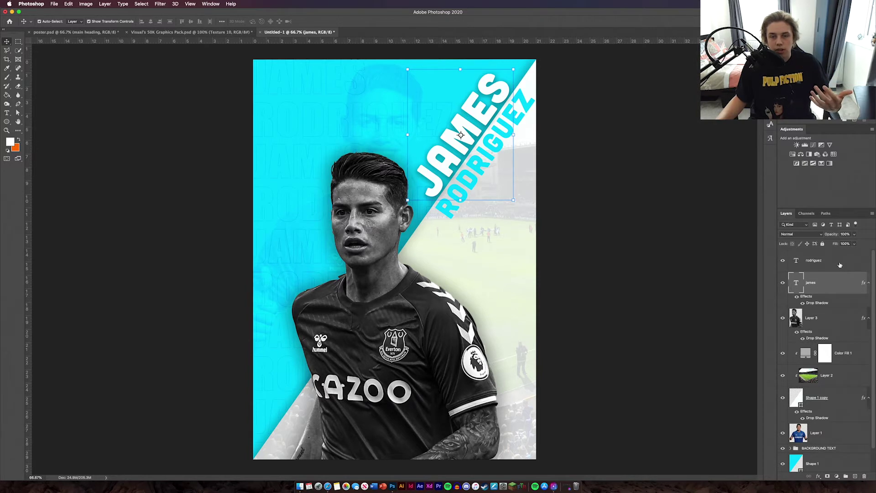
Step: Add a drop shadow to the rodriguez text layer with a spread of 13% and a size of 24 px
{"action": "double_click", "coordinate": [840, 263]}
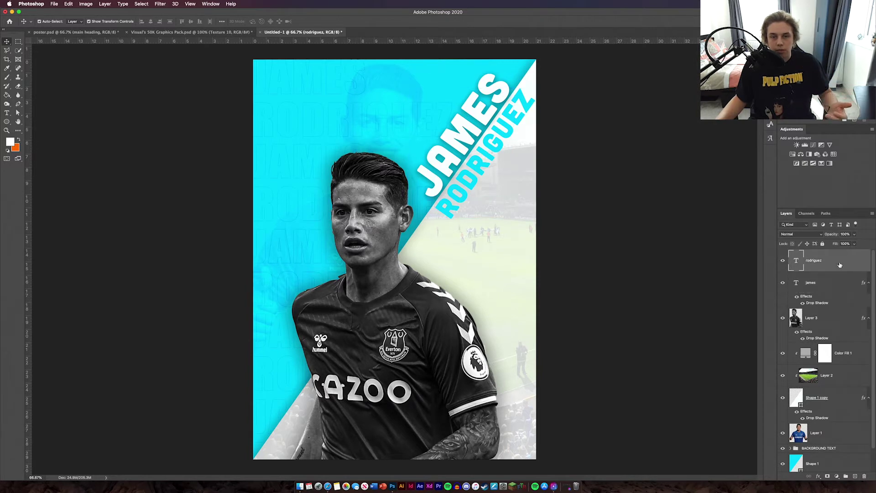
{"action": "left_click", "coordinate": [611, 259]}
{"action": "left_click_drag", "start_coordinate": [700, 199], "coordinate": [697, 201]}
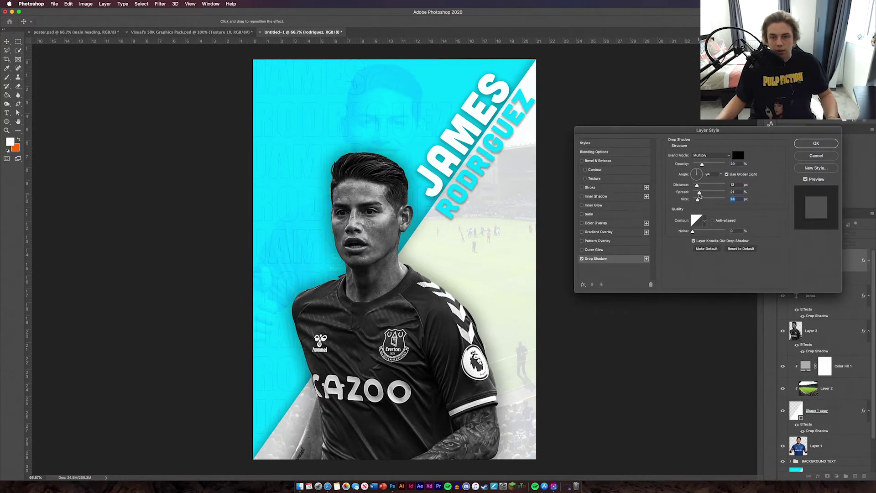
Step: Add a Chisel Hard inner bevel with 32% depth and 3 px size to the rodriguez text and apply the layer style
{"action": "left_click", "coordinate": [582, 161]}
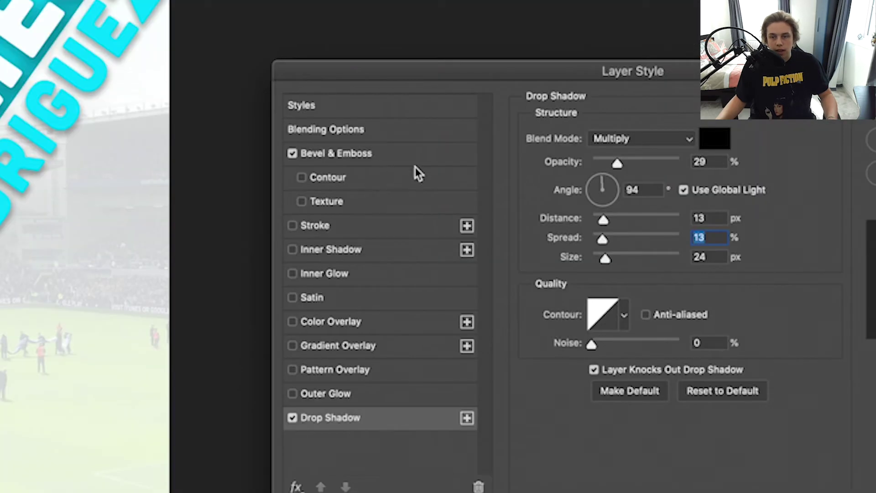
{"action": "left_click", "coordinate": [625, 163]}
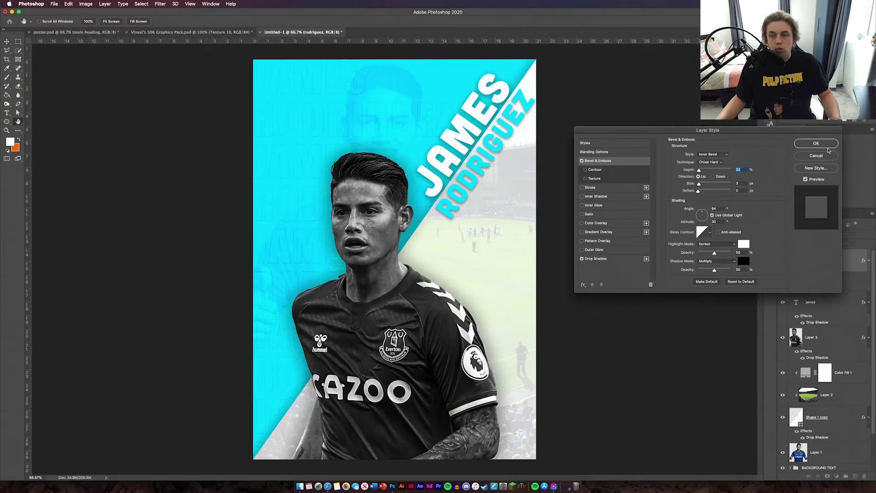
{"action": "left_click", "coordinate": [816, 143]}
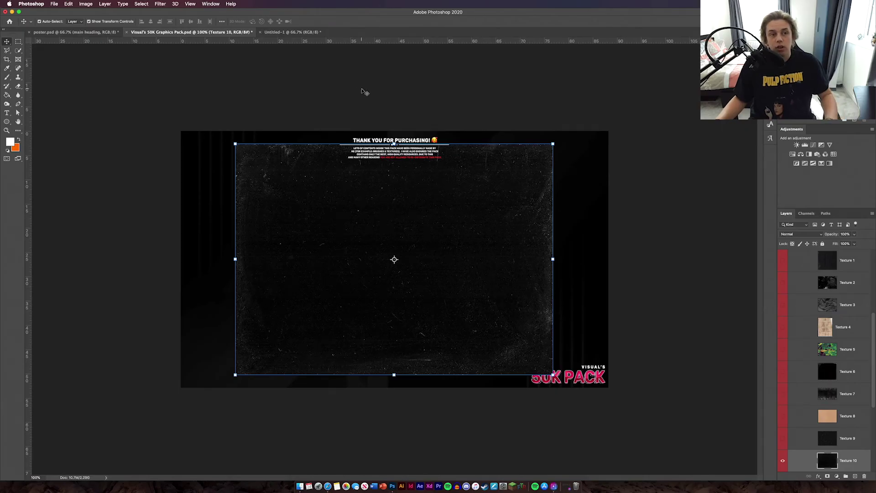
Step: Preview the Pack Cover layer in Visual's 50K Graphics Pack, hide it again and browse the pack's Textures group
{"action": "scroll", "coordinate": [818, 274], "scroll_direction": "up", "scroll_amount": 6}
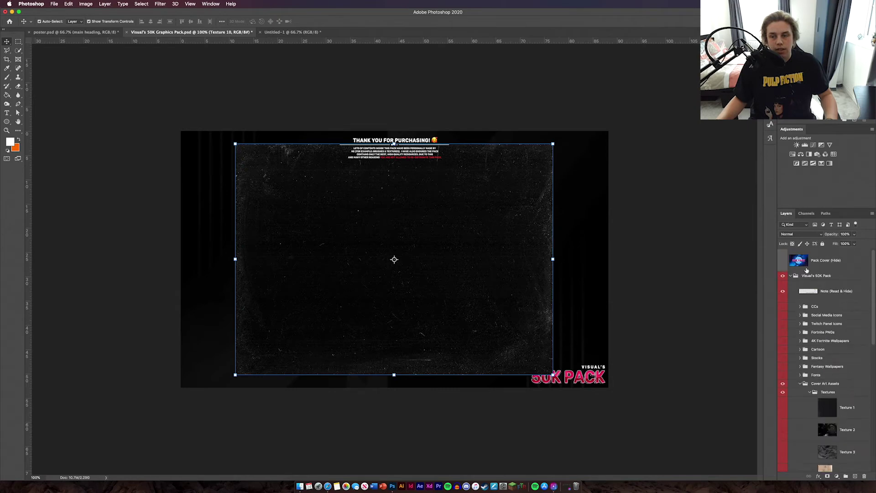
{"action": "left_click", "coordinate": [783, 261]}
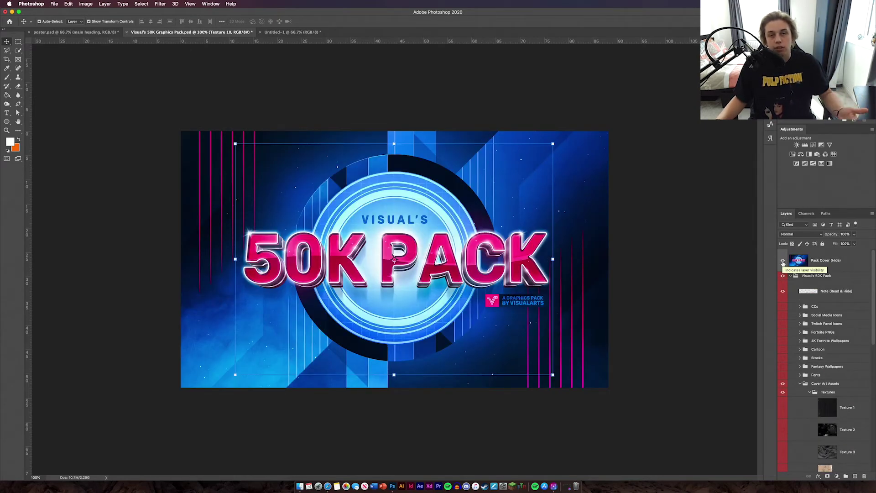
{"action": "left_click", "coordinate": [783, 261]}
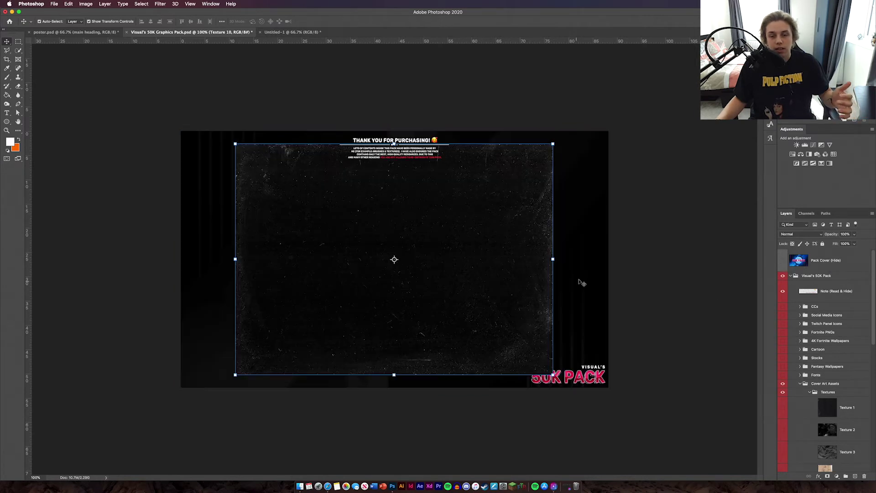
{"action": "scroll", "coordinate": [831, 324], "scroll_direction": "down", "scroll_amount": 10}
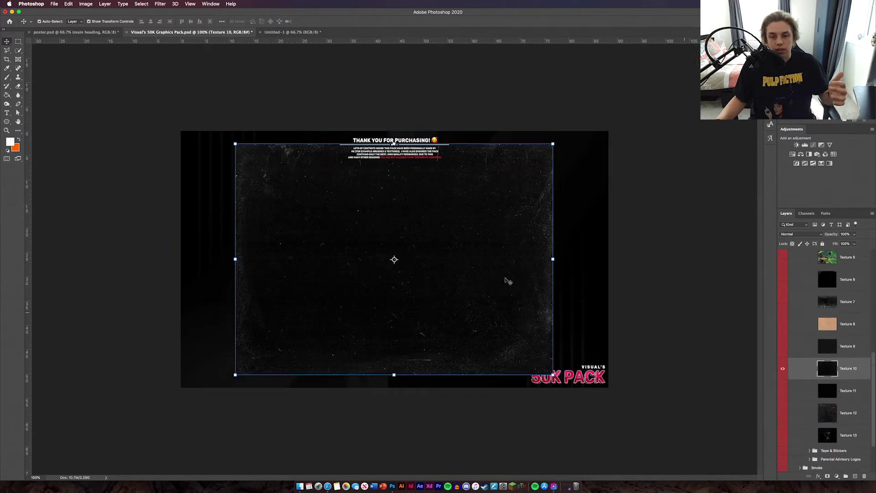
{"action": "scroll", "coordinate": [834, 420], "scroll_direction": "up", "scroll_amount": 3}
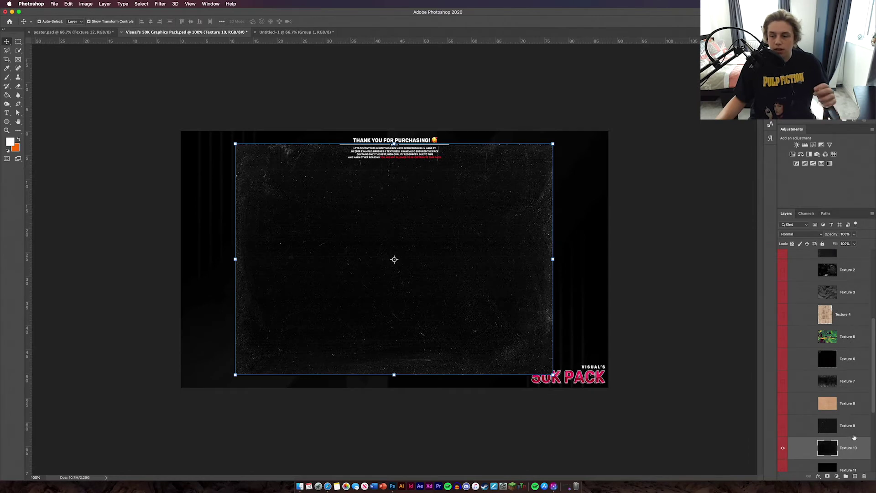
Step: Hide Texture 10 in the graphics pack and bring Texture 12 into the Untitled-1 poster, placing it over the upper part above Group 1
{"action": "scroll", "coordinate": [835, 420], "scroll_direction": "down", "scroll_amount": 2}
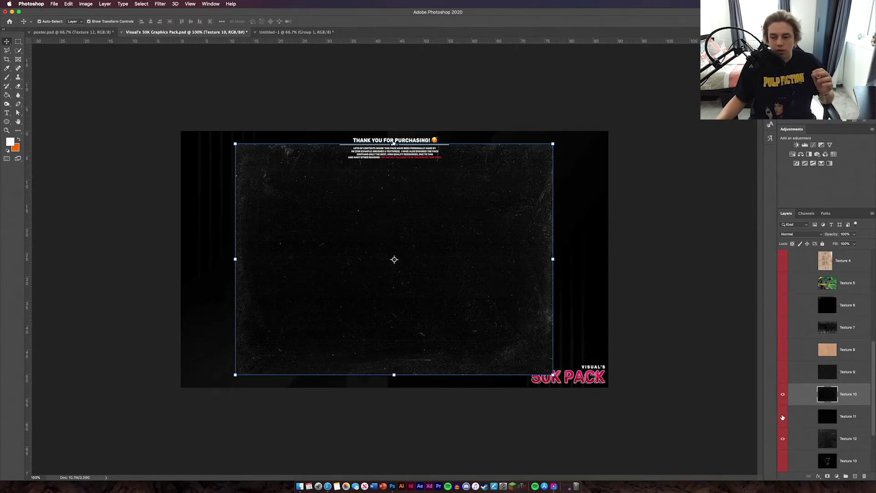
{"action": "left_click", "coordinate": [783, 394]}
{"action": "left_click", "coordinate": [446, 287]}
{"action": "left_click", "coordinate": [282, 32]}
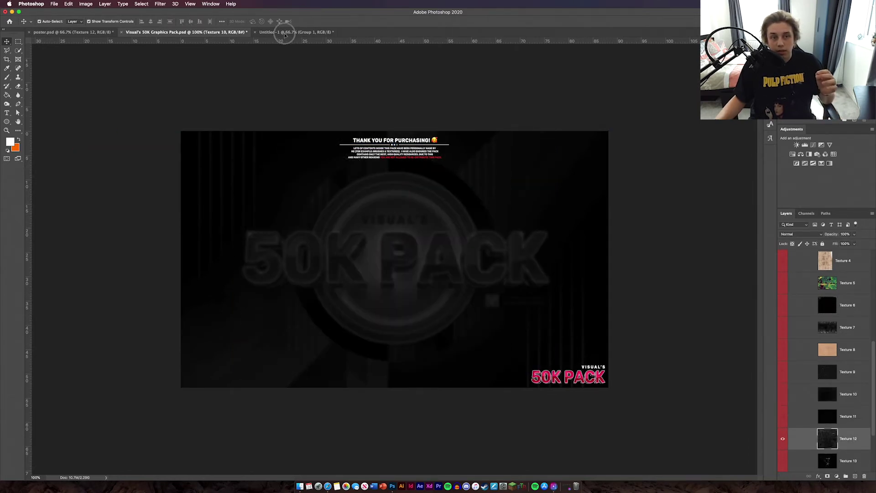
{"action": "left_click_drag", "start_coordinate": [507, 138], "coordinate": [470, 178]}
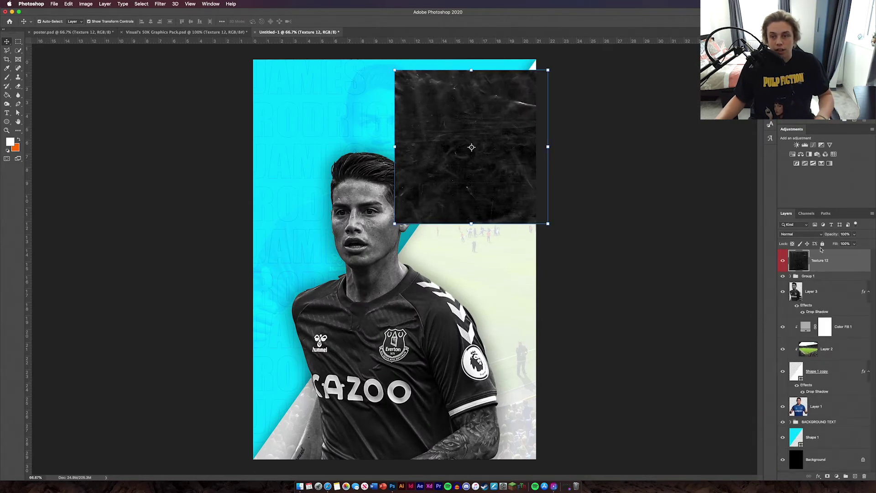
Step: Clip Texture 12 to the title group, set its blend mode to Difference and lower its opacity to about 52%
{"action": "left_click", "coordinate": [799, 234]}
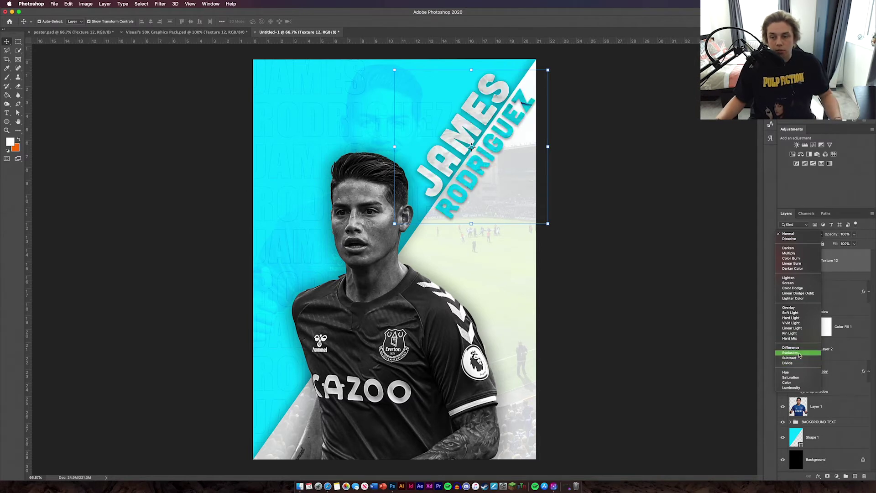
{"action": "left_click", "coordinate": [800, 349]}
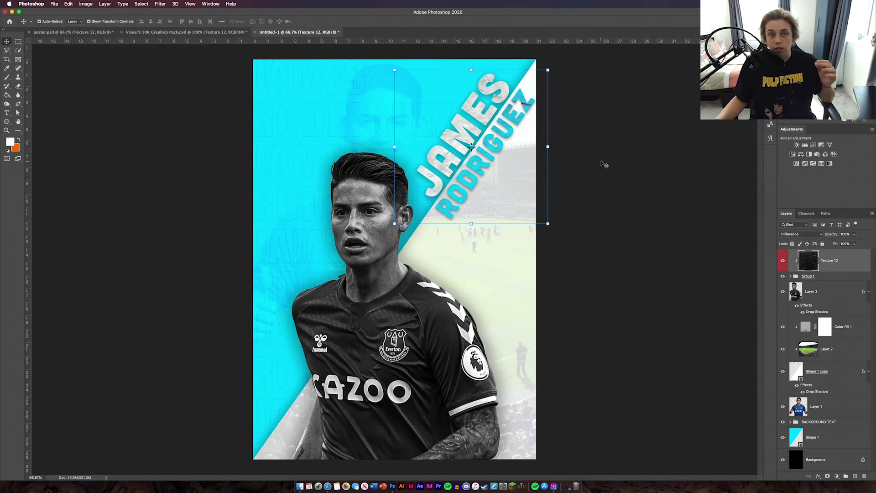
{"action": "left_click_drag", "start_coordinate": [838, 236], "coordinate": [820, 237]}
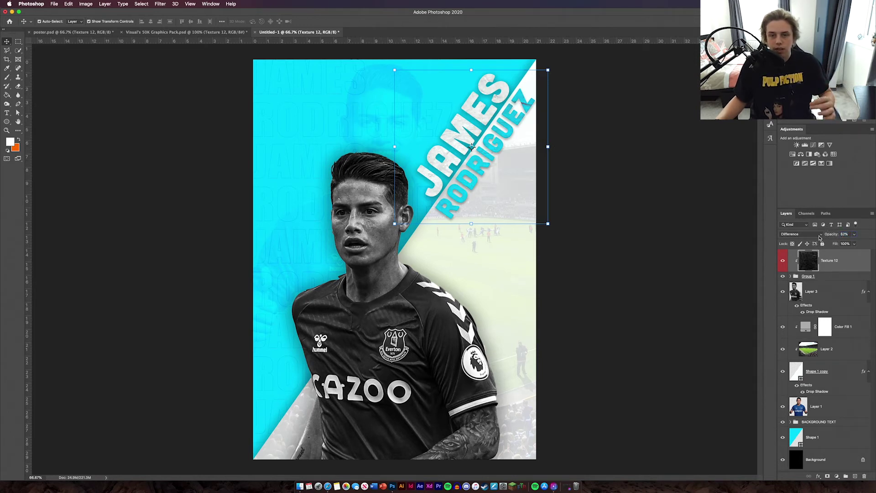
{"action": "left_click", "coordinate": [672, 278]}
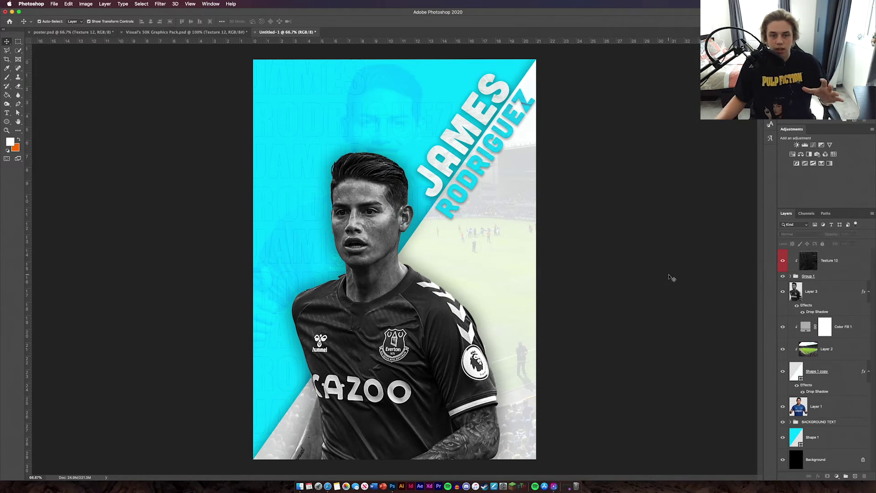
Step: Rename the title's Group 1 as HEADING
{"action": "left_click", "coordinate": [808, 276]}
{"action": "double_click", "coordinate": [808, 276]}
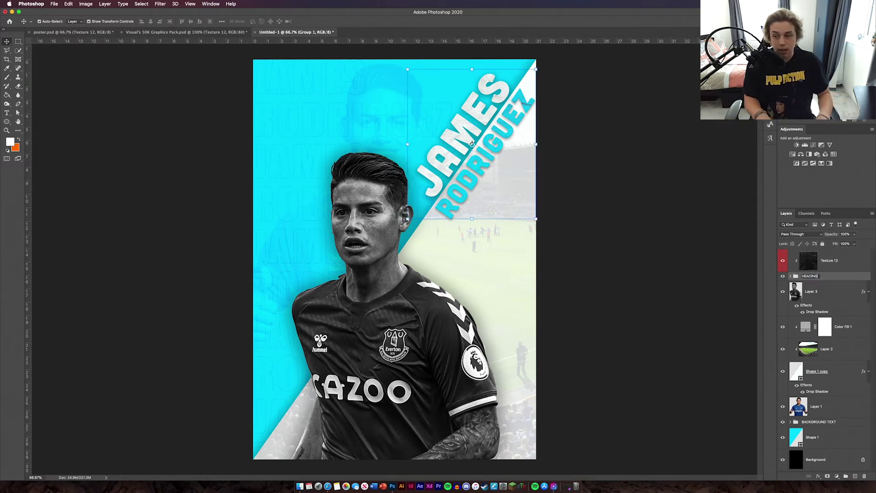
{"action": "key", "text": "Return"}
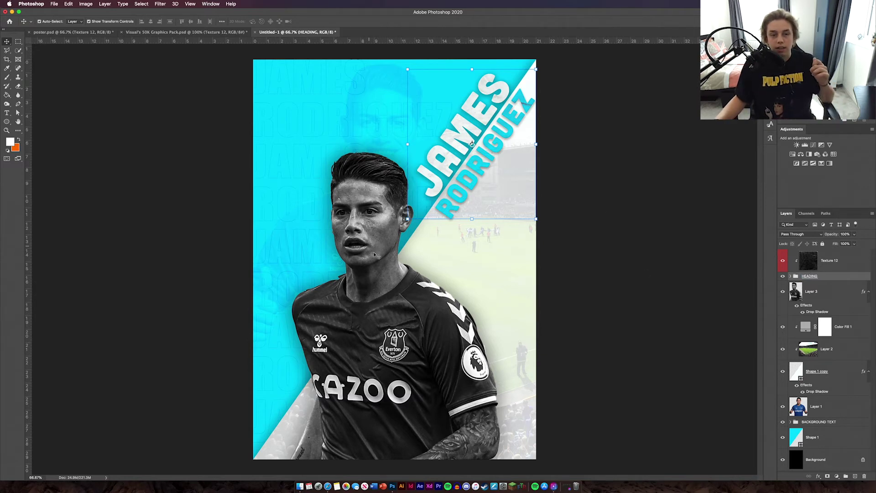
Step: Show Texture 4 in the graphics pack, bring it into the Untitled-1 poster and enlarge it to nearly the poster's full width
{"action": "left_click", "coordinate": [545, 313]}
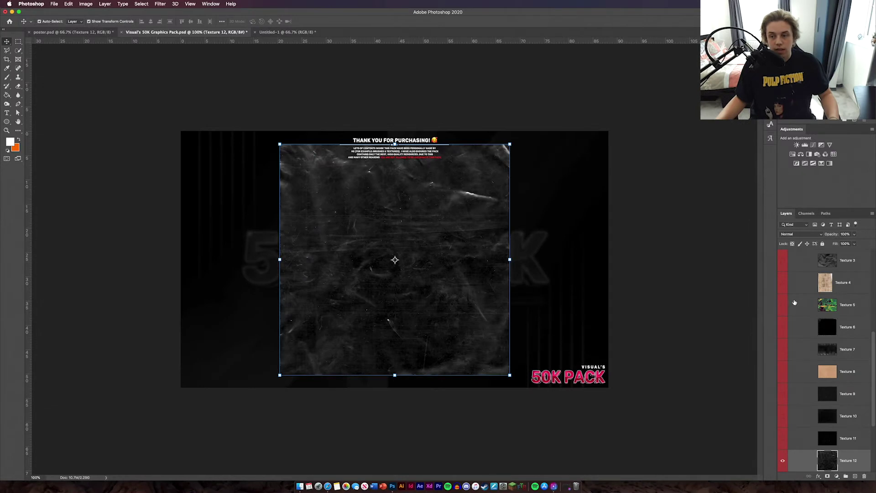
{"action": "left_click", "coordinate": [783, 285]}
{"action": "left_click_drag", "start_coordinate": [440, 225], "coordinate": [420, 289]}
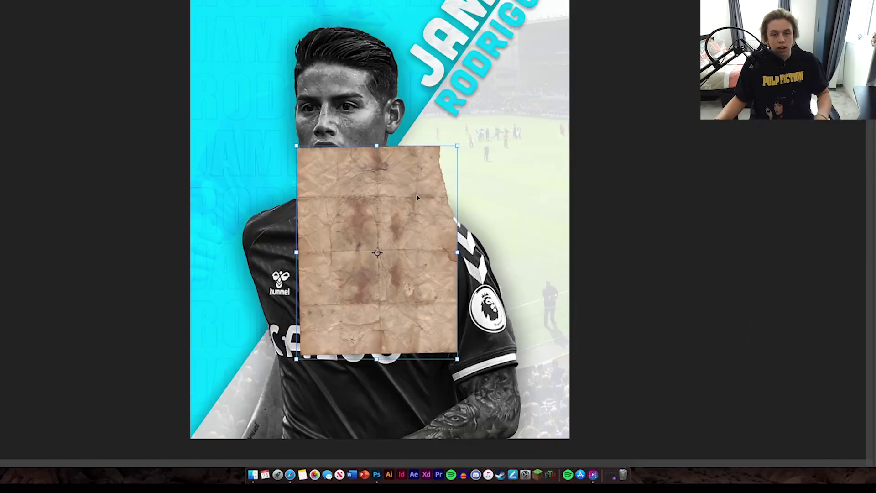
{"action": "left_click_drag", "start_coordinate": [303, 143], "coordinate": [192, 2]}
{"action": "left_click_drag", "start_coordinate": [456, 359], "coordinate": [561, 458]}
Step: Convert Texture 4 to greyscale with the Black & White adjustment
{"action": "left_click", "coordinate": [86, 4]}
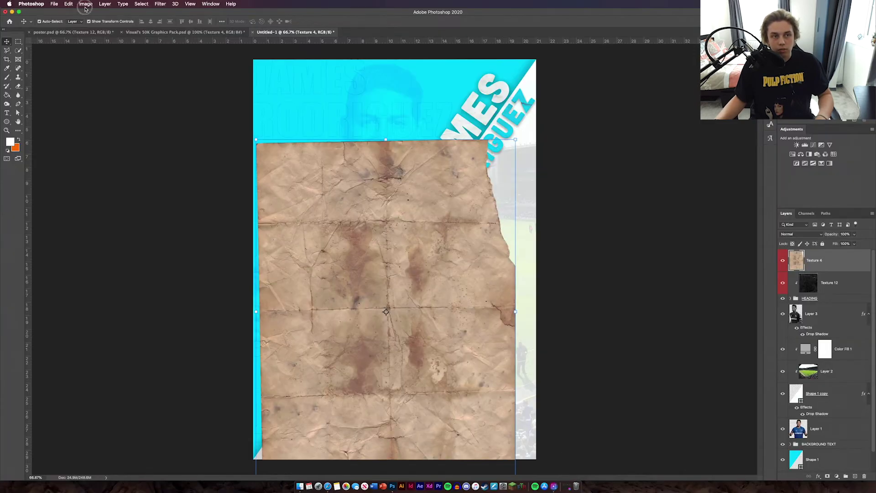
{"action": "mouse_move", "coordinate": [97, 23]}
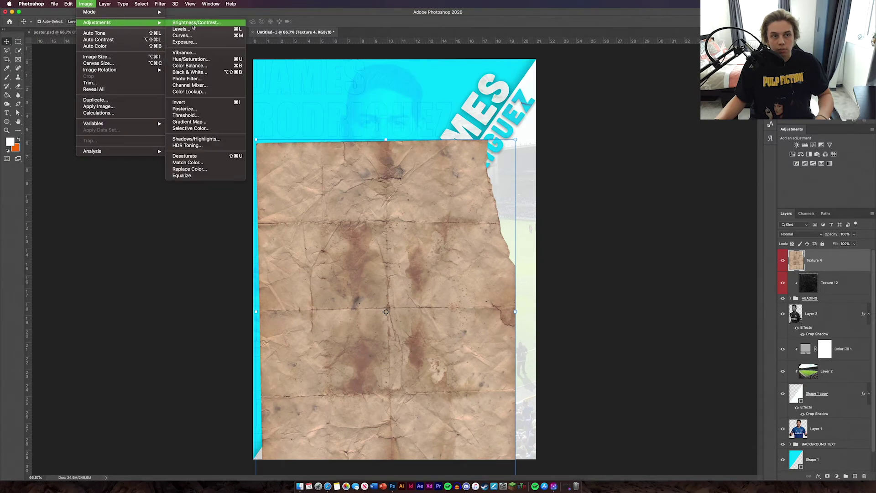
{"action": "left_click", "coordinate": [200, 72]}
{"action": "key", "text": "Return"}
Step: Clip Texture 4 to Layer 3 with Overlay blending, add a layer mask and paint the texture off the player's head
{"action": "left_click_drag", "start_coordinate": [834, 266], "coordinate": [824, 302]}
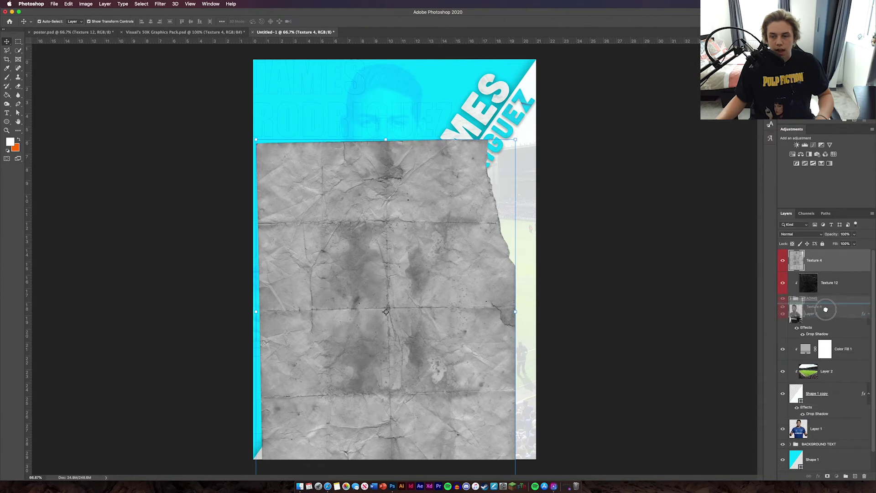
{"action": "left_click", "coordinate": [811, 238]}
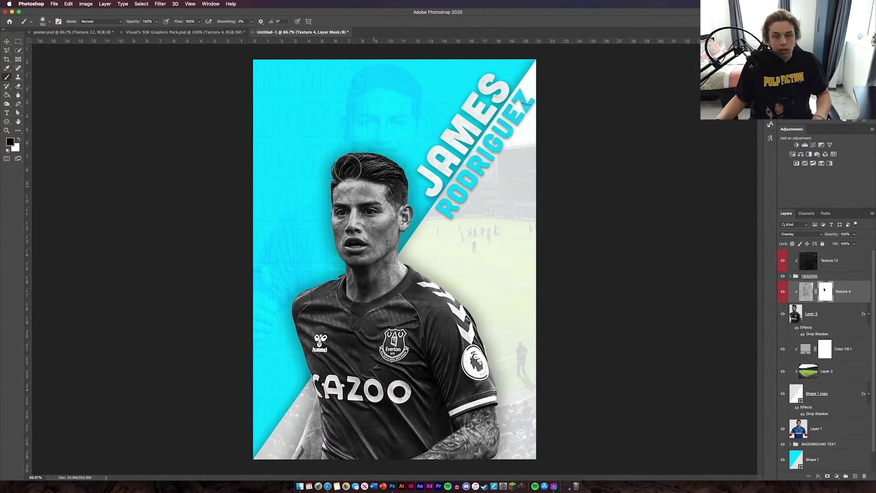
{"action": "mouse_move", "coordinate": [348, 169]}
{"action": "left_mouse_down"}
{"action": "mouse_move", "coordinate": [391, 183]}
{"action": "mouse_move", "coordinate": [410, 237]}
{"action": "mouse_move", "coordinate": [353, 246]}
{"action": "mouse_move", "coordinate": [345, 193]}
{"action": "left_mouse_up"}
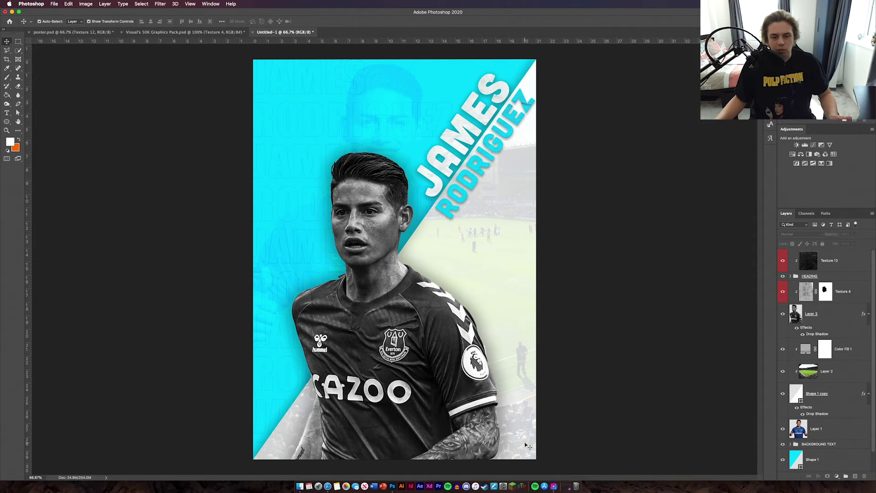
Step: Place Everton_FC_logo.svg from Downloads into the poster and scale it down into the lower-right corner of the artwork
{"action": "key", "text": "Delete"}
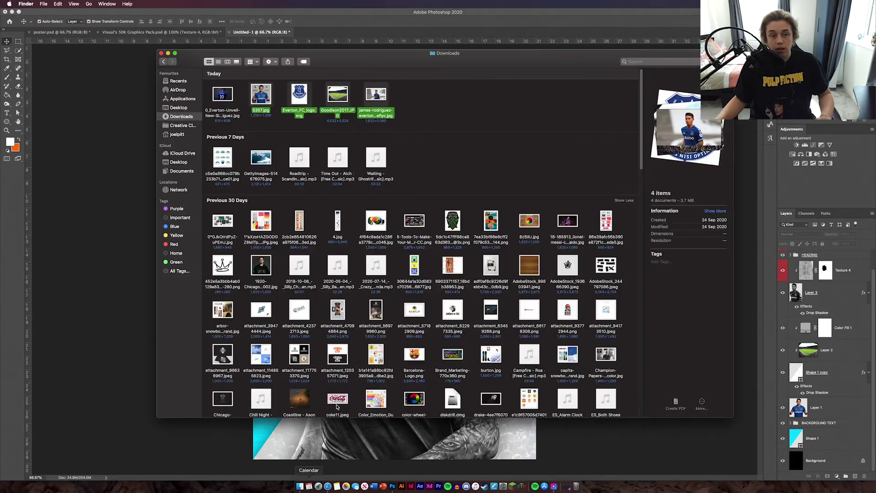
{"action": "left_click", "coordinate": [300, 485]}
{"action": "left_click_drag", "start_coordinate": [265, 93], "coordinate": [264, 269]}
{"action": "left_click_drag", "start_coordinate": [478, 163], "coordinate": [514, 453]}
{"action": "mouse_move", "coordinate": [499, 421]}
{"action": "left_mouse_down"}
{"action": "mouse_move", "coordinate": [520, 440]}
{"action": "mouse_move", "coordinate": [504, 425]}
{"action": "left_mouse_up"}
{"action": "key", "text": "Return"}
{"action": "scroll", "coordinate": [831, 328], "scroll_direction": "up", "scroll_amount": 1}
Step: Move the Everton_FC_logo layer between Color Fill 1 and Layer 2 as a clipped layer and set its blend mode to Luminosity
{"action": "left_click", "coordinate": [831, 331]}
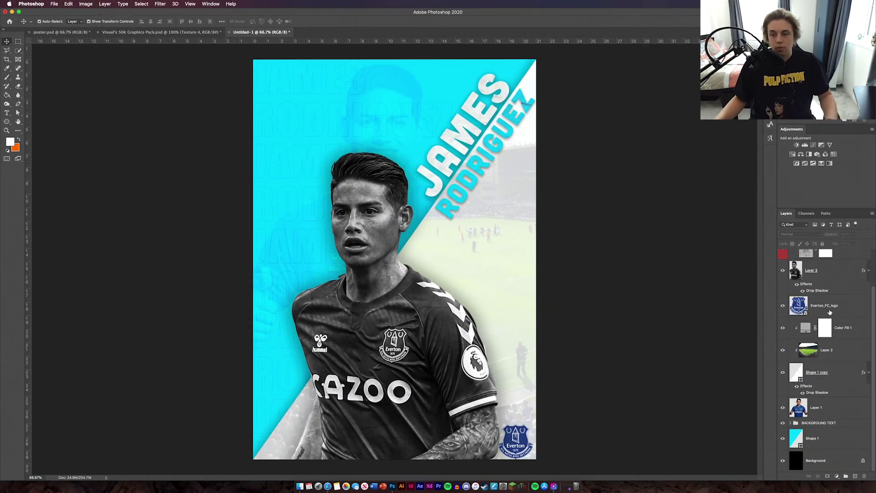
{"action": "left_click_drag", "start_coordinate": [830, 312], "coordinate": [842, 336]}
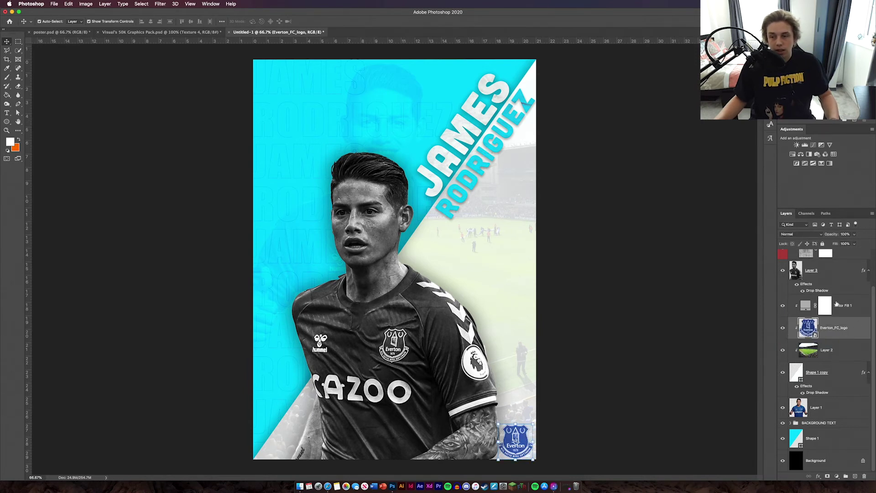
{"action": "left_click", "coordinate": [799, 234]}
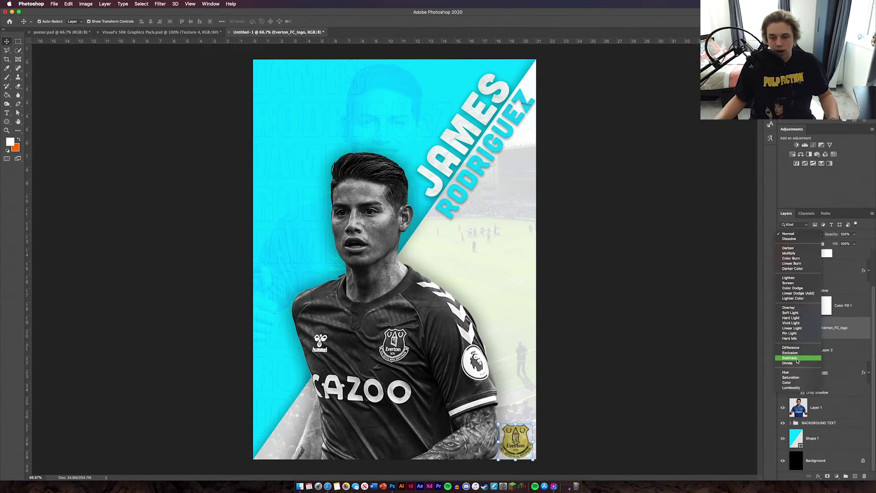
{"action": "left_click", "coordinate": [797, 389]}
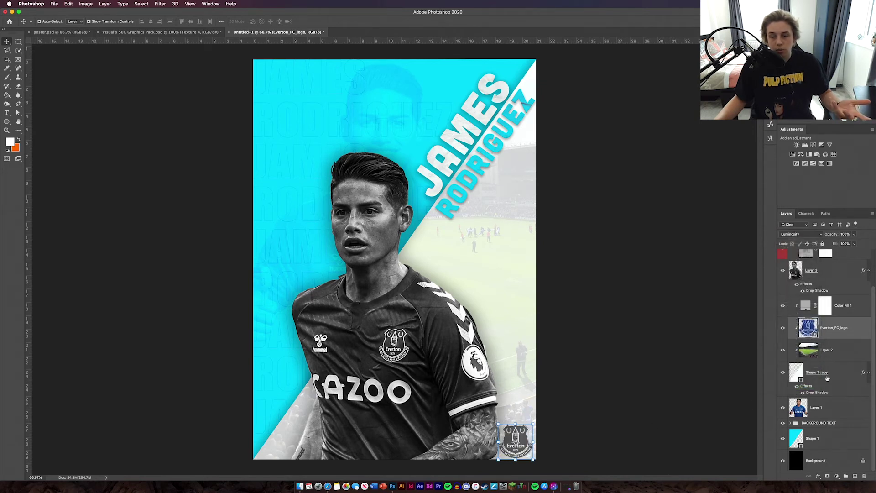
{"action": "left_click", "coordinate": [815, 235]}
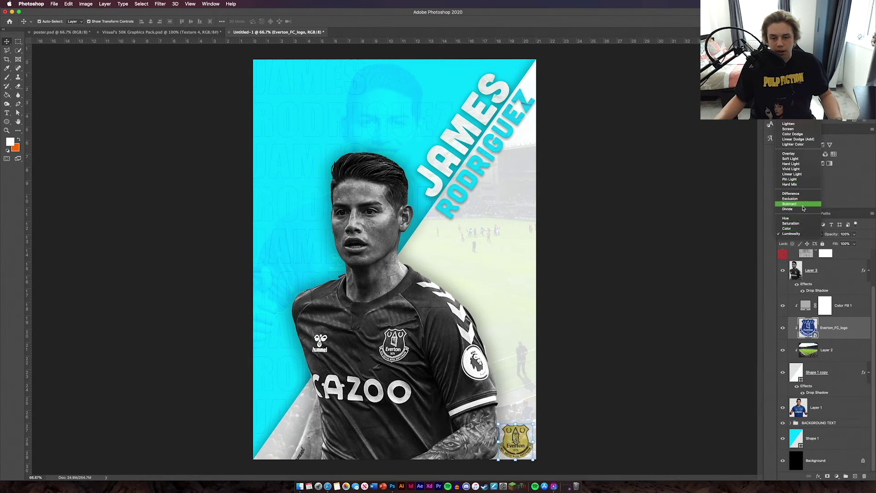
{"action": "left_click", "coordinate": [630, 400]}
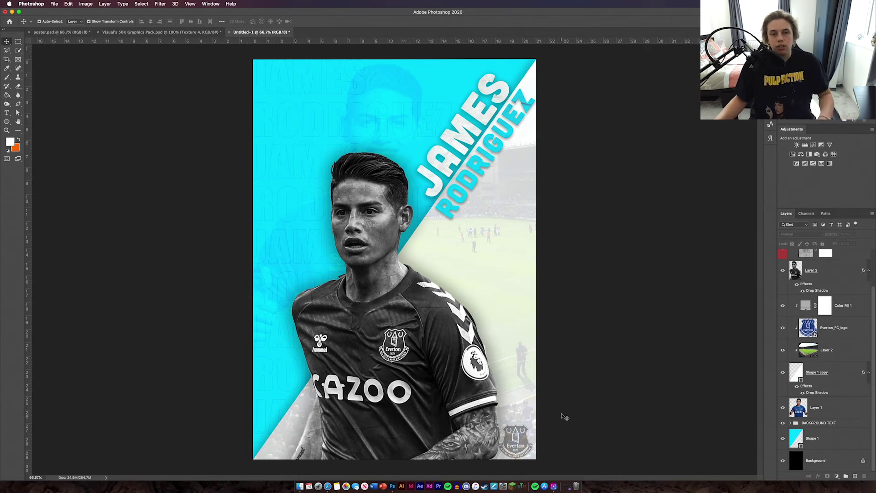
Step: Hide Texture 4 in the graphics pack and bring Texture 10 into the poster between the Everton logo and Layer 2
{"action": "key", "text": "ctrl+shift+Tab"}
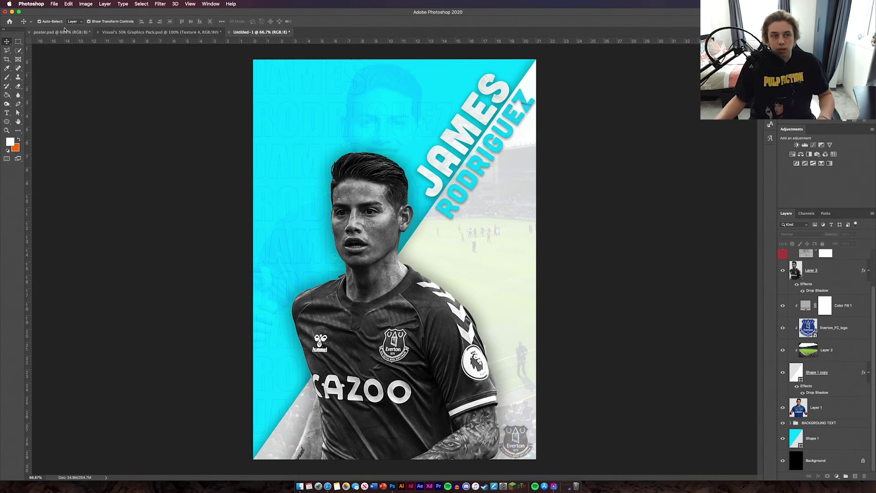
{"action": "scroll", "coordinate": [827, 413], "scroll_direction": "down", "scroll_amount": 5}
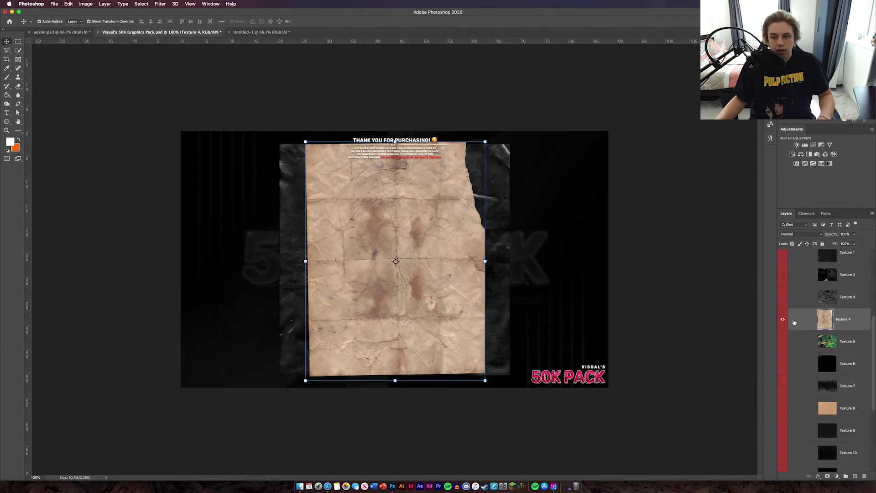
{"action": "left_click", "coordinate": [783, 320]}
{"action": "scroll", "coordinate": [790, 405], "scroll_direction": "down", "scroll_amount": 2}
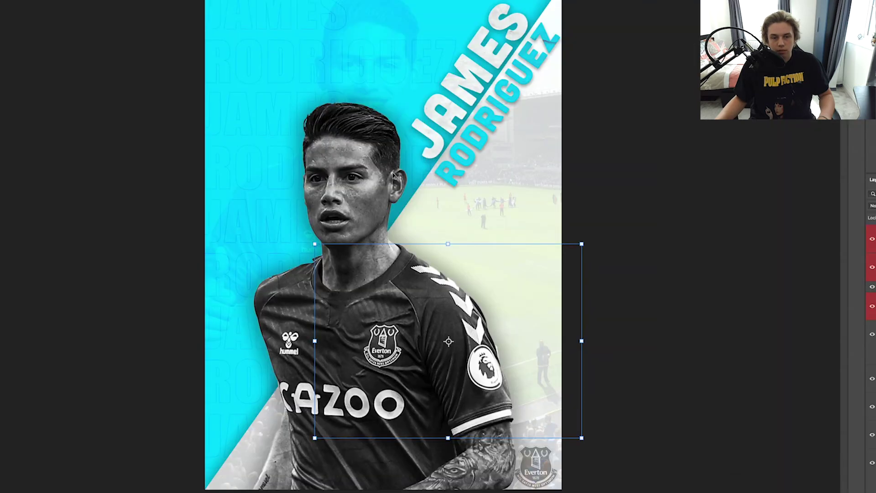
Step: Rotate Texture 10 to portrait, enlarge it to cover the poster and set its blend mode to Difference
{"action": "left_click_drag", "start_coordinate": [322, 354], "coordinate": [371, 392]}
{"action": "left_click_drag", "start_coordinate": [410, 380], "coordinate": [426, 395]}
{"action": "left_click_drag", "start_coordinate": [368, 224], "coordinate": [174, 1]}
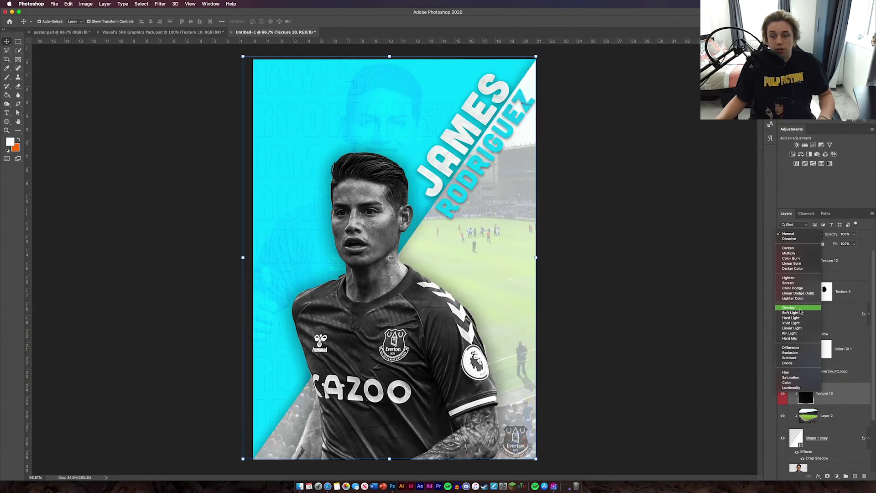
{"action": "left_click", "coordinate": [794, 349]}
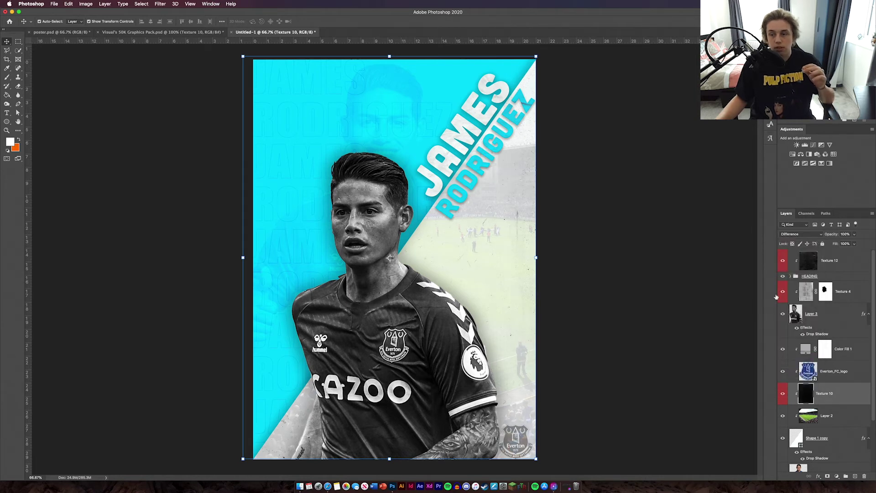
{"action": "left_click", "coordinate": [625, 302]}
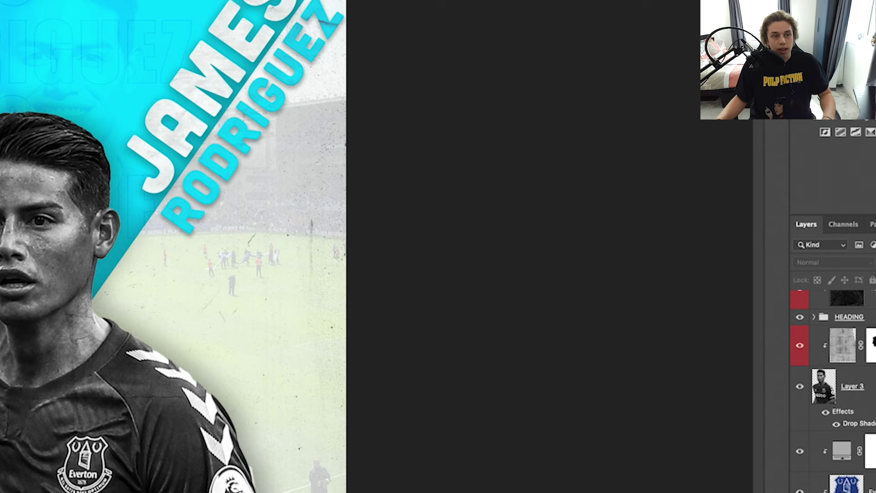
Step: Draw an unfilled circle about 381 px wide below the title and make its 10 px stroke dashed with dash 20 and gap 10
{"action": "left_click_drag", "start_coordinate": [254, 250], "coordinate": [335, 375]}
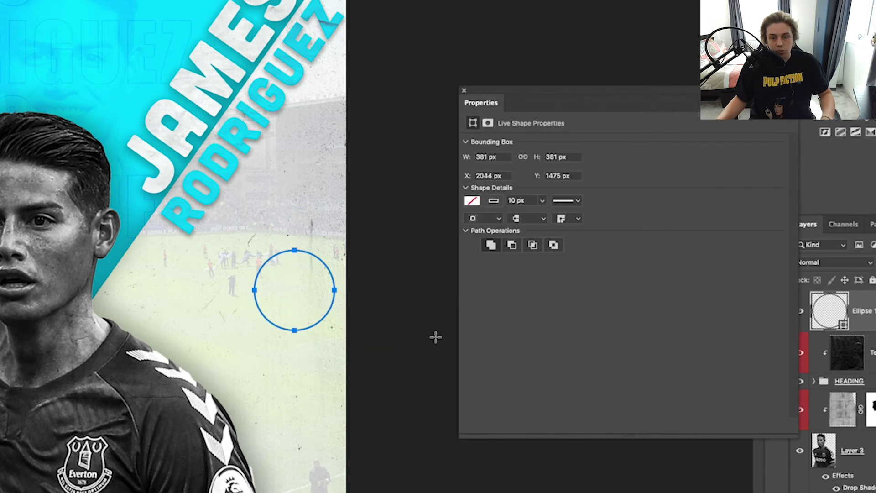
{"action": "left_click", "coordinate": [565, 201]}
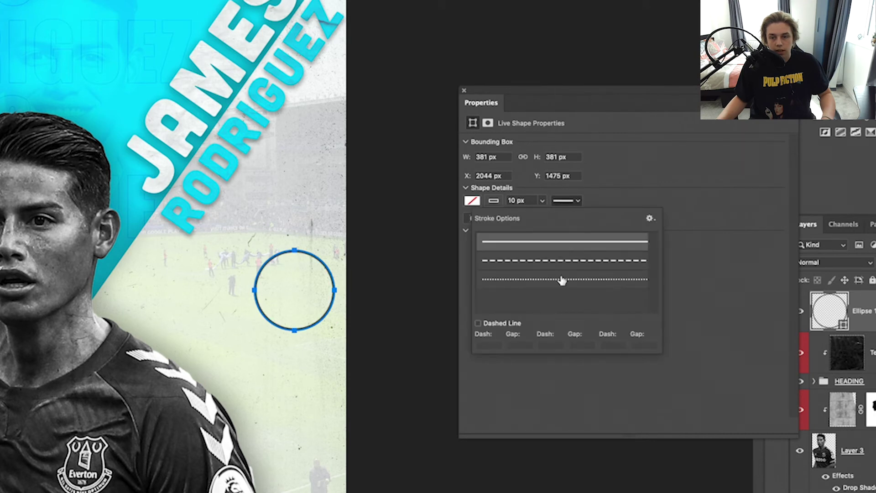
{"action": "left_click", "coordinate": [481, 325]}
{"action": "double_click", "coordinate": [488, 344]}
{"action": "type", "text": "20"}
{"action": "key", "text": "Tab"}
{"action": "type", "text": "10"}
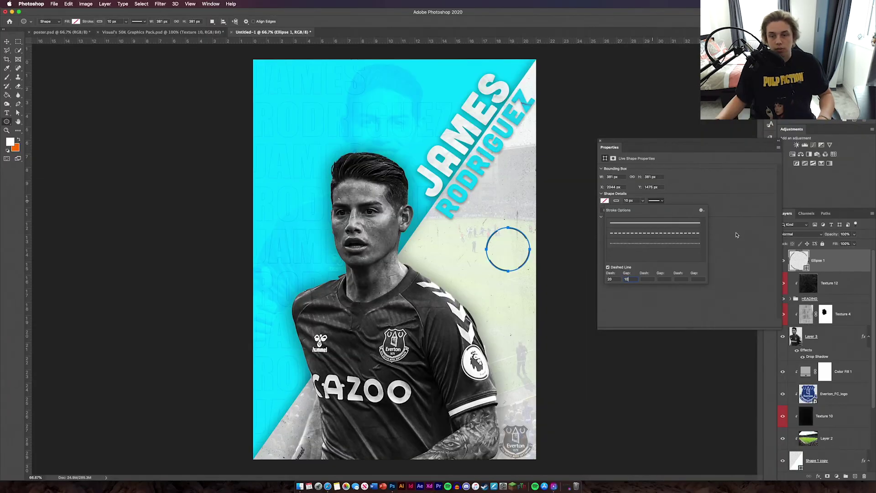
{"action": "left_click", "coordinate": [736, 234]}
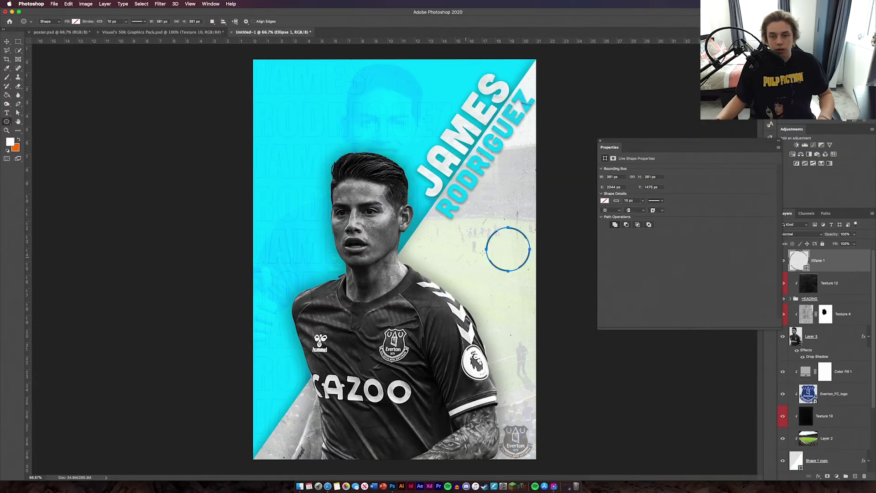
{"action": "left_click", "coordinate": [599, 144]}
{"action": "key", "text": "v"}
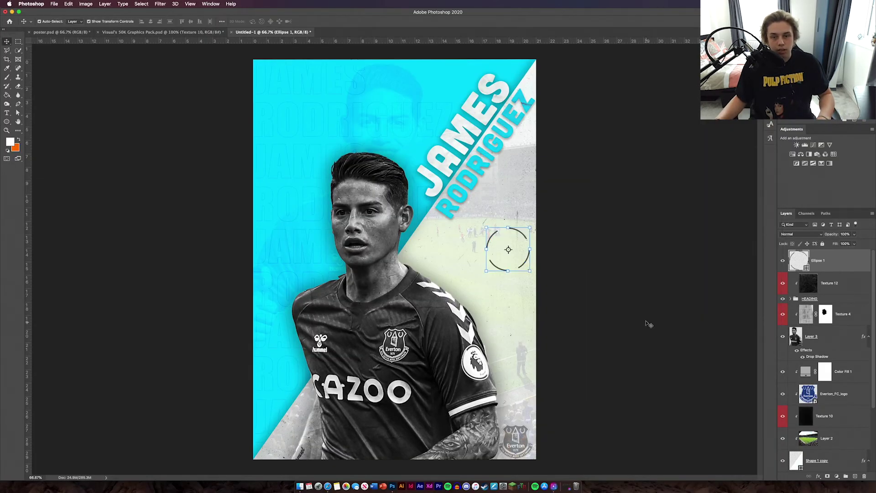
Step: Move the dashed circle up to just below the title and duplicate it twice
{"action": "left_click_drag", "start_coordinate": [525, 237], "coordinate": [526, 212]}
{"action": "key", "text": "super+j"}
{"action": "key", "text": "super+j"}
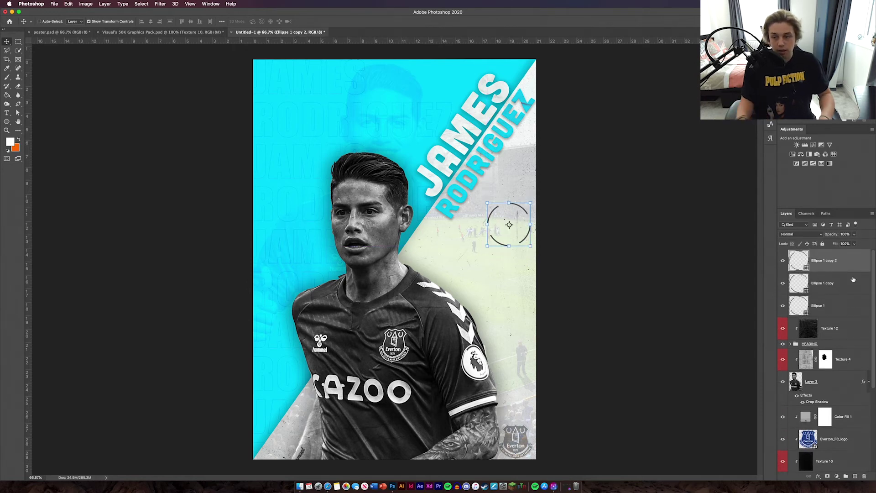
Step: Move the two circle copies down to form an evenly spaced vertical column of three beside the player
{"action": "key", "text": "super+t"}
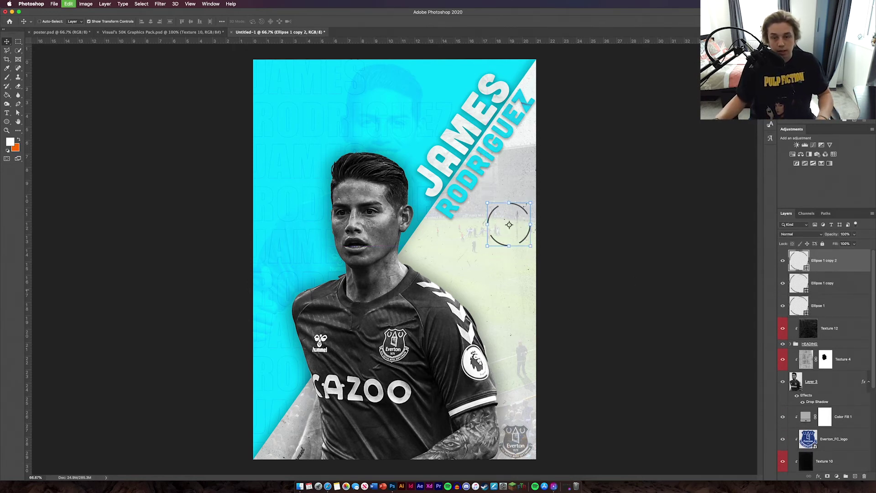
{"action": "left_click_drag", "start_coordinate": [521, 210], "coordinate": [521, 257]}
{"action": "key", "text": "Return"}
{"action": "left_click", "coordinate": [831, 284]}
{"action": "key", "text": "super+t"}
{"action": "left_click_drag", "start_coordinate": [518, 207], "coordinate": [518, 304]}
{"action": "key", "text": "Return"}
Step: Group the three dashed circle layers
{"action": "left_click", "coordinate": [853, 262]}
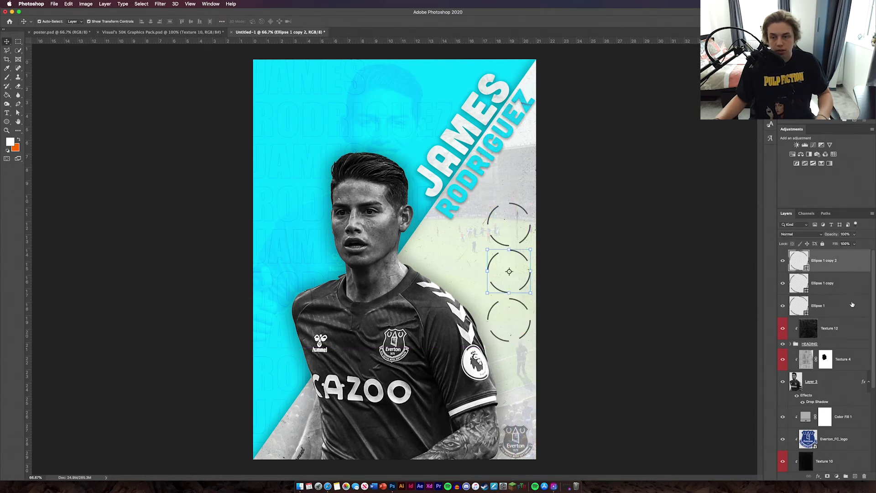
{"action": "left_click", "coordinate": [848, 307], "text": "shift"}
{"action": "left_click", "coordinate": [845, 476]}
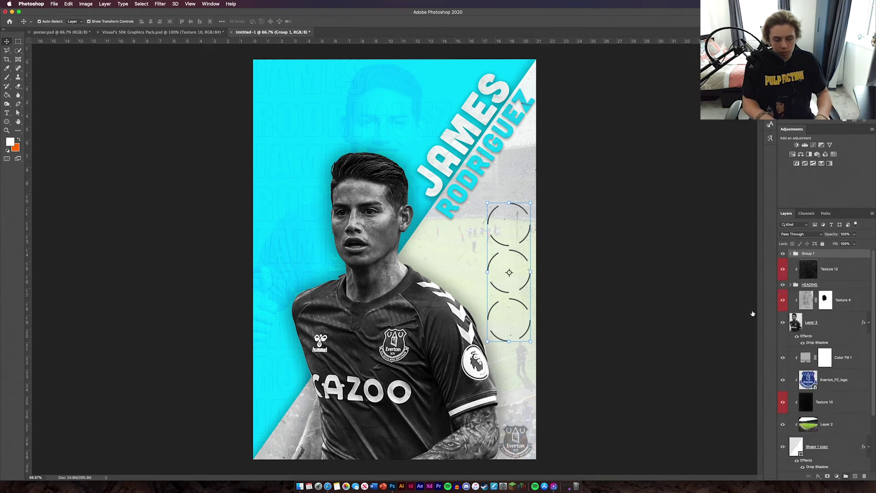
Step: Rename the group of dashed circles to "circle" and change its blend mode so the strokes blend into the background
{"action": "double_click", "coordinate": [806, 254]}
{"action": "type", "text": "circle"}
{"action": "key", "text": "Return"}
{"action": "left_click", "coordinate": [817, 233]}
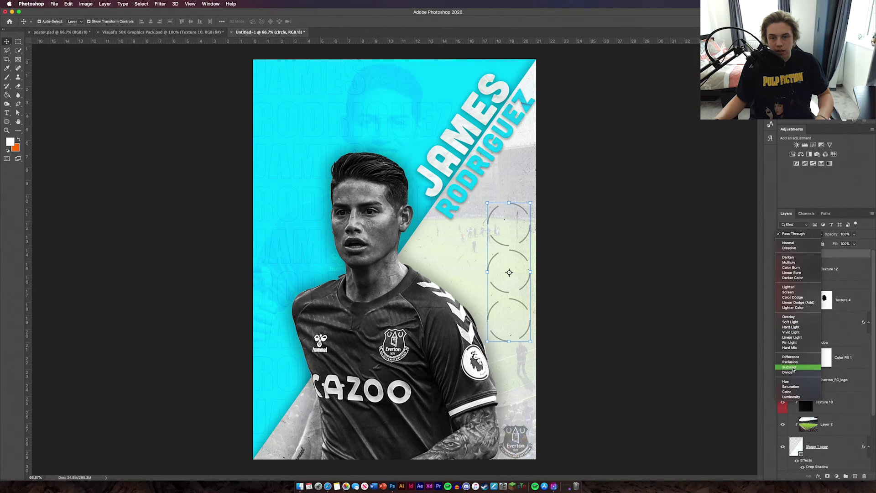
{"action": "left_click", "coordinate": [797, 327]}
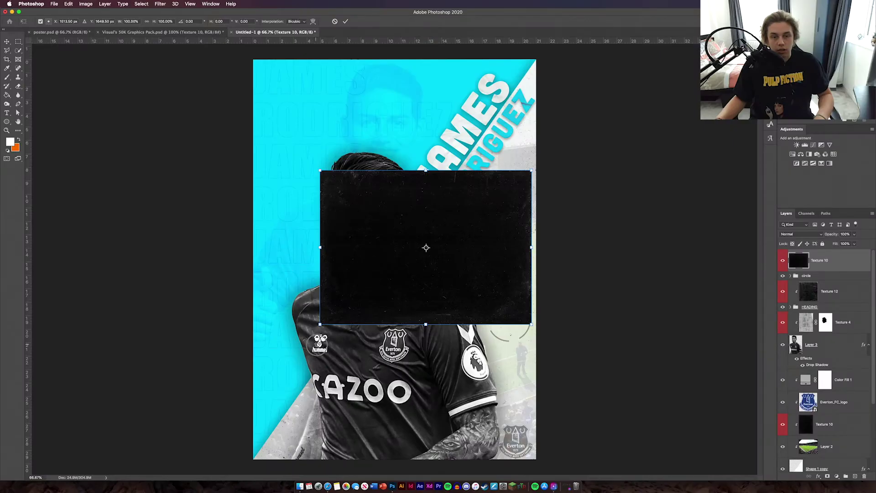
Step: Rotate the new Texture 10 layer to portrait and enlarge it to cover the whole poster
{"action": "left_click_drag", "start_coordinate": [541, 165], "coordinate": [343, 132]}
{"action": "left_click_drag", "start_coordinate": [358, 179], "coordinate": [395, 305]}
{"action": "left_click_drag", "start_coordinate": [379, 247], "coordinate": [237, 64]}
{"action": "key", "text": "Return"}
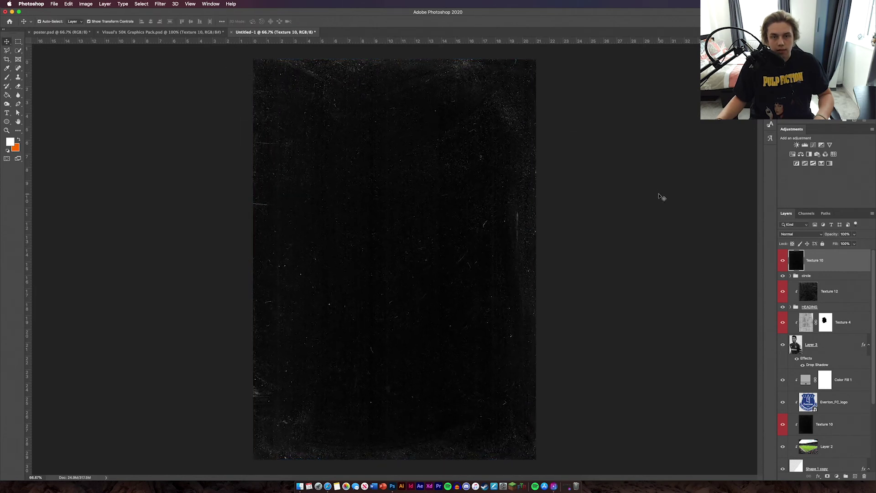
Step: Set the top Texture 10 layer's blend mode to Difference and shift the texture slightly to the right
{"action": "left_click", "coordinate": [802, 234]}
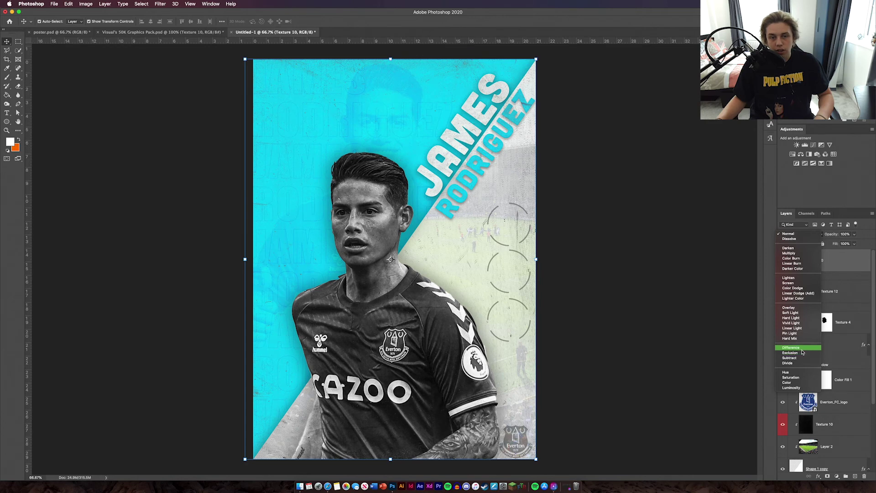
{"action": "left_click", "coordinate": [802, 349]}
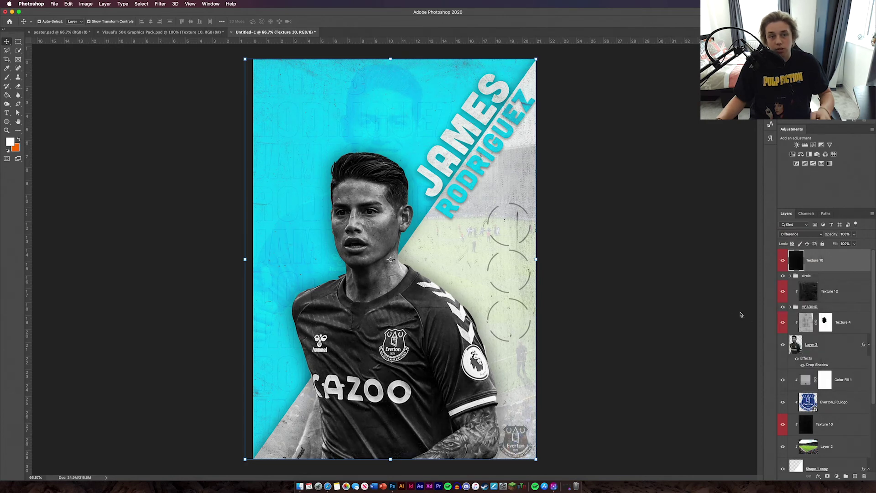
{"action": "left_click_drag", "start_coordinate": [402, 137], "coordinate": [408, 138]}
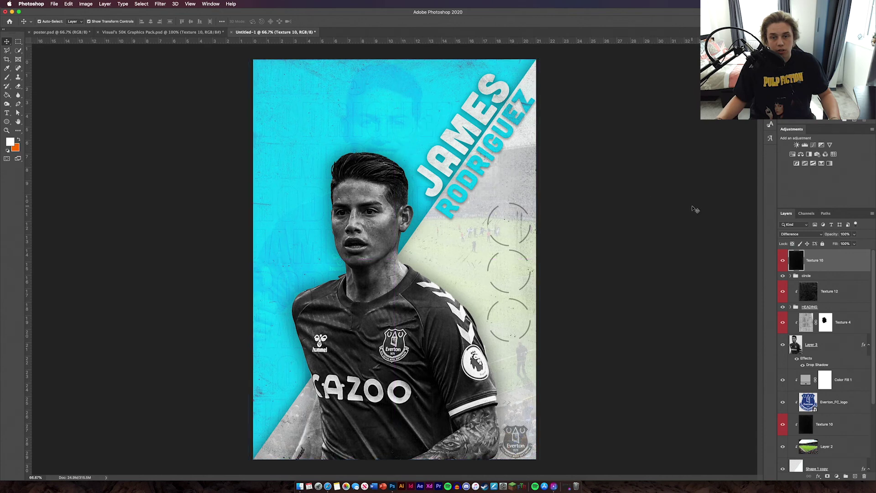
{"action": "left_click", "coordinate": [664, 283]}
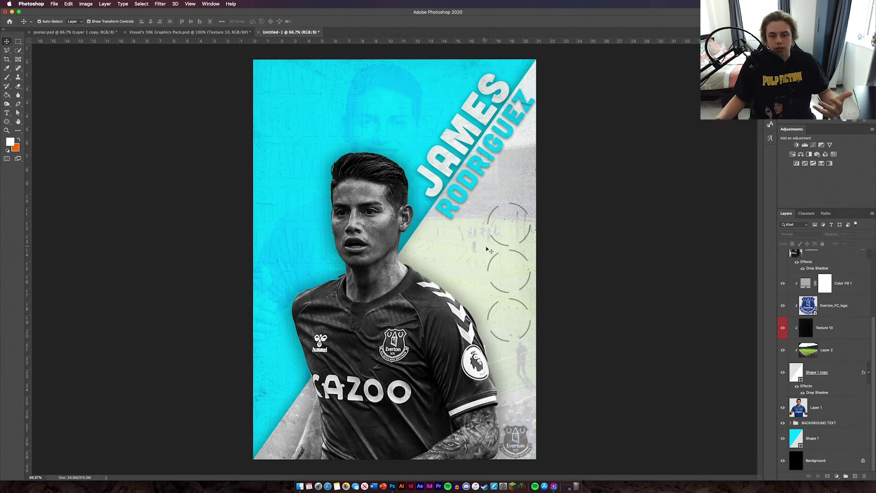
Step: Unlock the Background layer and put all the poster's layers into one group
{"action": "scroll", "coordinate": [795, 265], "scroll_direction": "up", "scroll_amount": 3}
{"action": "left_click", "coordinate": [795, 270]}
{"action": "scroll", "coordinate": [795, 270], "scroll_direction": "down", "scroll_amount": 3}
{"action": "left_click", "coordinate": [864, 462]}
{"action": "scroll", "coordinate": [848, 365], "scroll_direction": "up", "scroll_amount": 3}
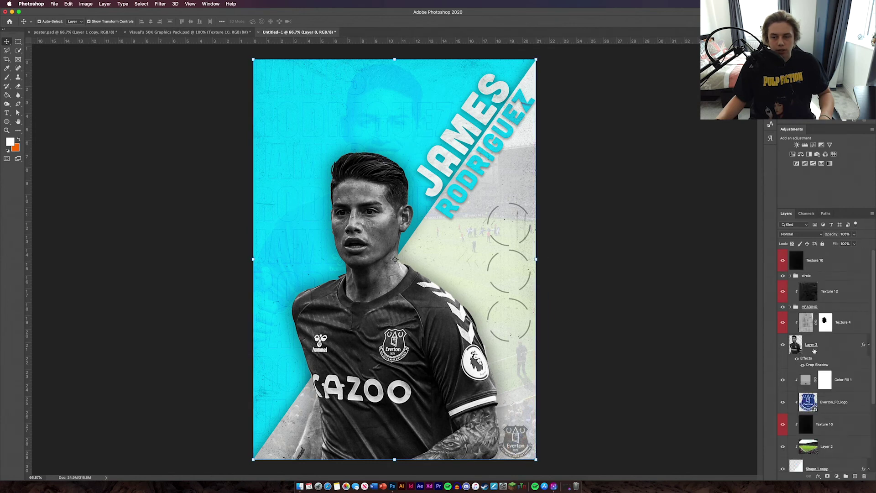
{"action": "left_click", "coordinate": [841, 263], "text": "shift"}
{"action": "left_click", "coordinate": [853, 475]}
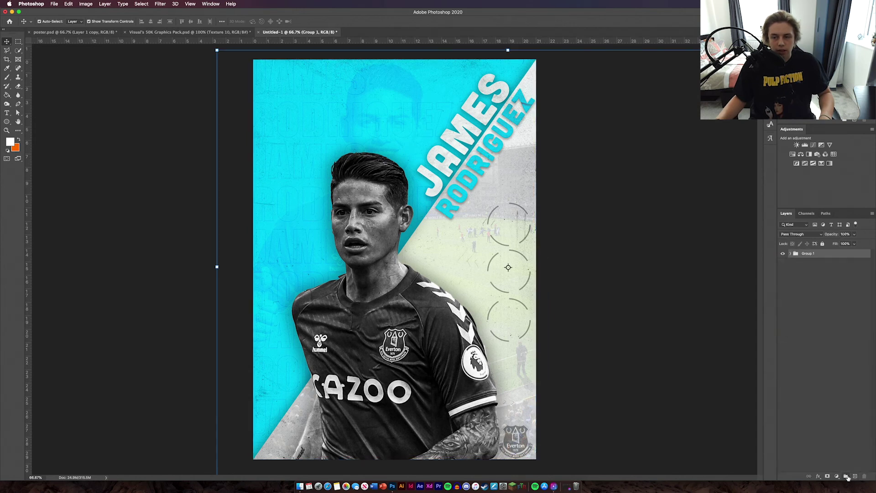
Step: Duplicate the full poster group and merge the copy into a single layer
{"action": "key", "text": "super+j"}
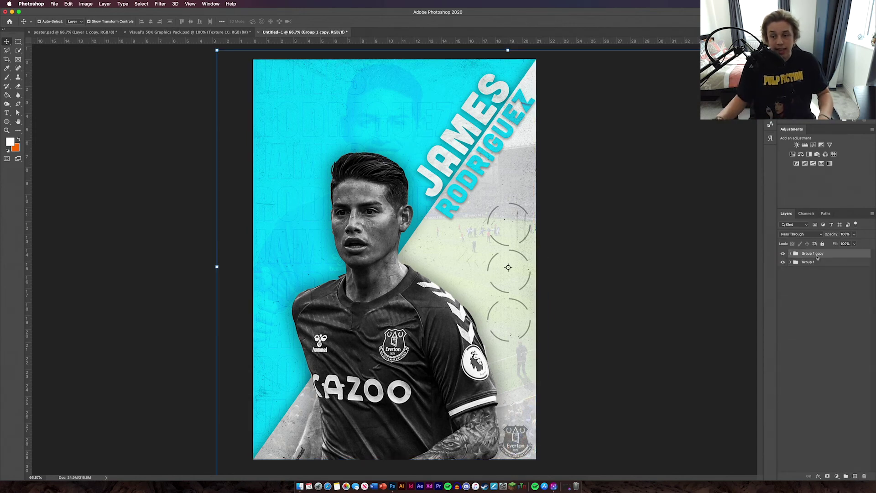
{"action": "key", "text": "super+e"}
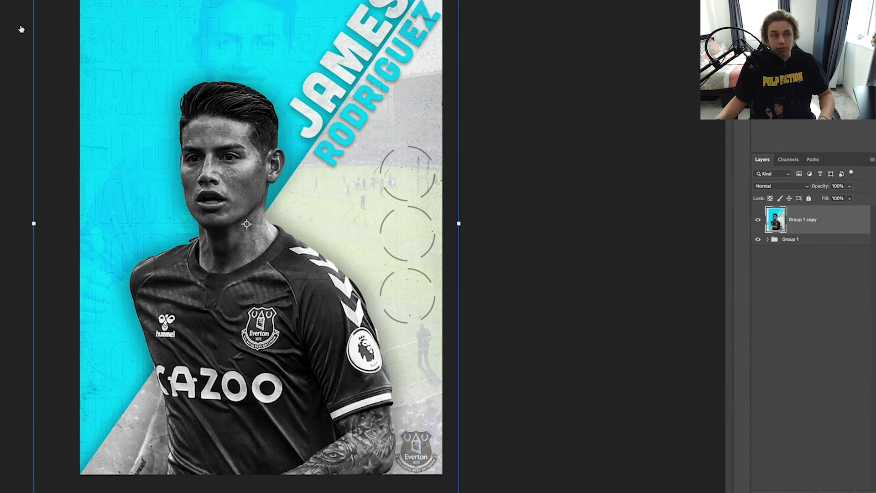
{"action": "left_click", "coordinate": [21, 29]}
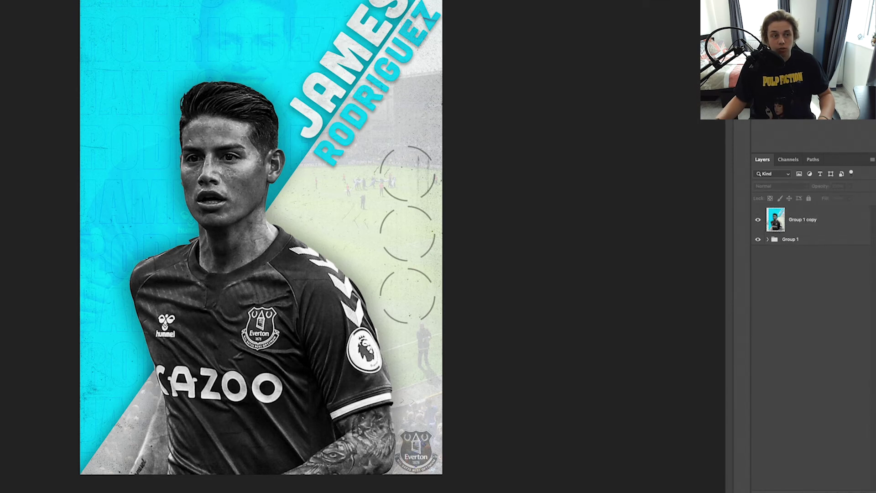
Step: Cut the canvas area of the merged copy onto its own layer and delete the leftover off-canvas layer
{"action": "key", "text": "super+a"}
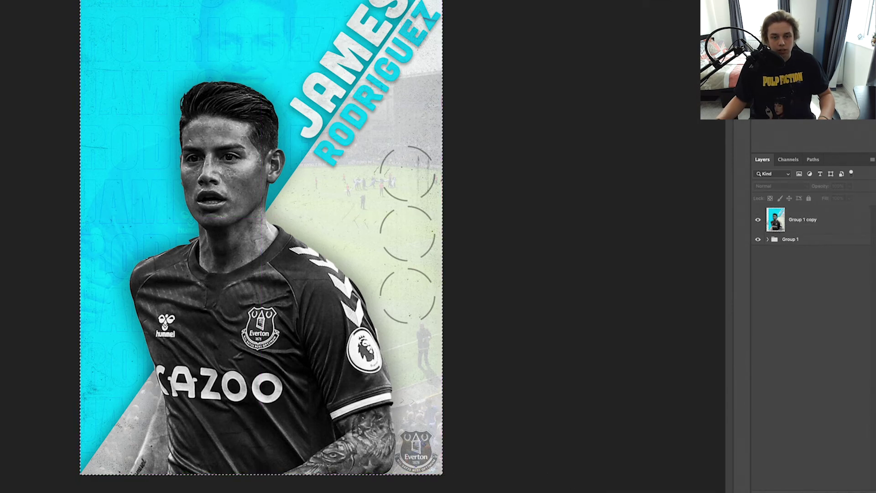
{"action": "right_click", "coordinate": [363, 245]}
{"action": "left_click", "coordinate": [814, 231]}
{"action": "right_click", "coordinate": [295, 204]}
{"action": "left_click", "coordinate": [321, 270]}
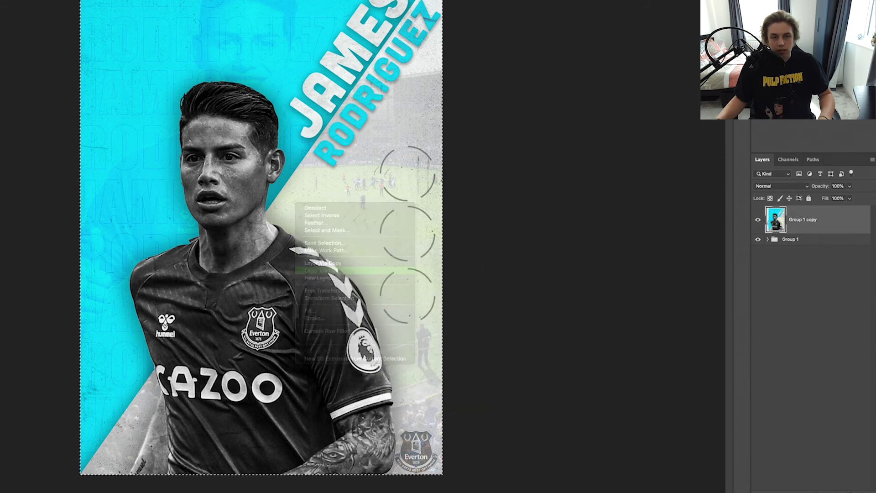
{"action": "left_click", "coordinate": [831, 240]}
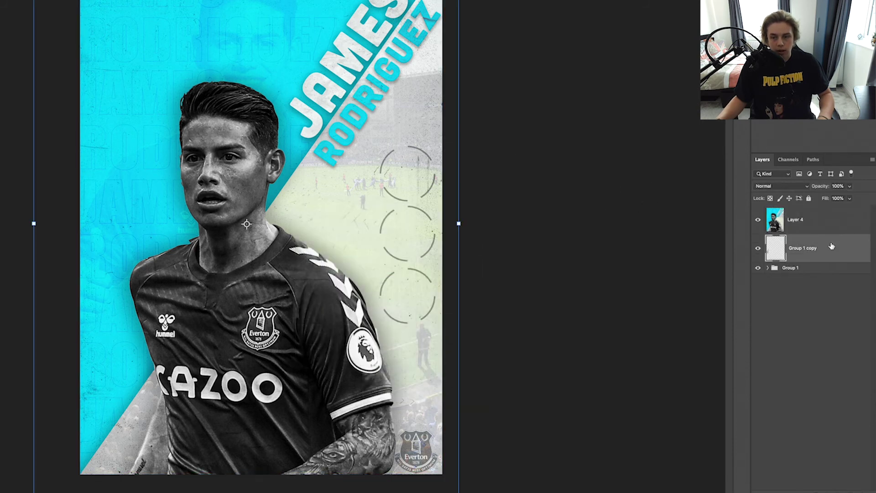
{"action": "key", "text": "Delete"}
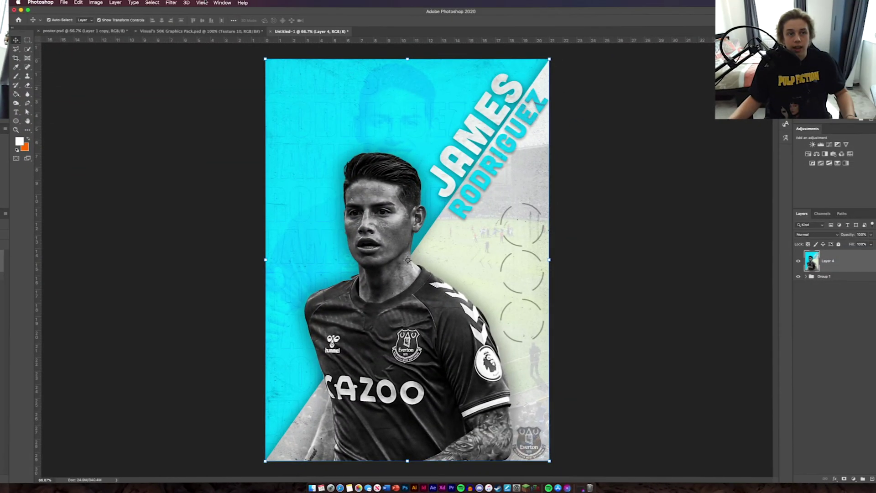
Step: Open the Camera Raw Filter on the merged poster with a side-by-side before/after view and set the tint to +2
{"action": "left_click", "coordinate": [161, 3]}
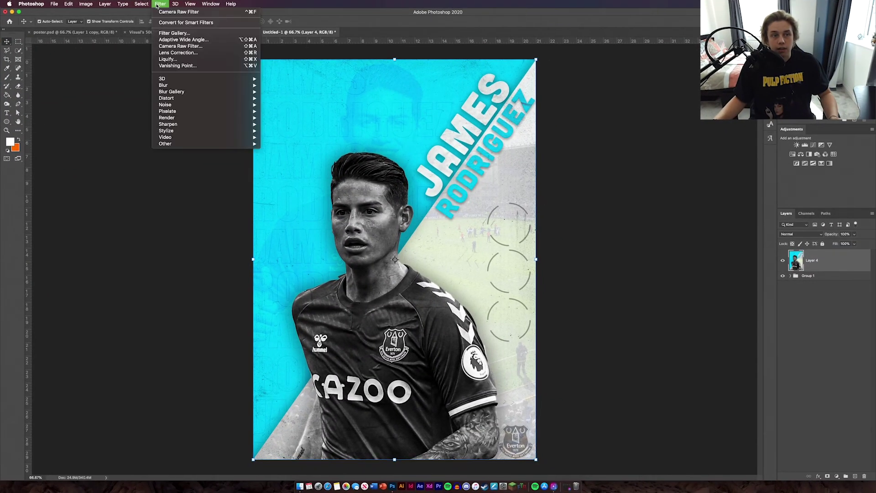
{"action": "left_click", "coordinate": [180, 46]}
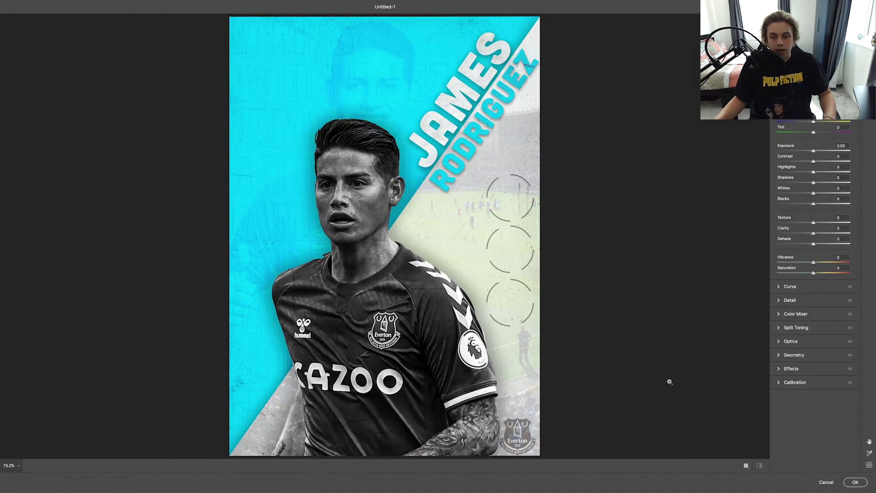
{"action": "left_click", "coordinate": [757, 466]}
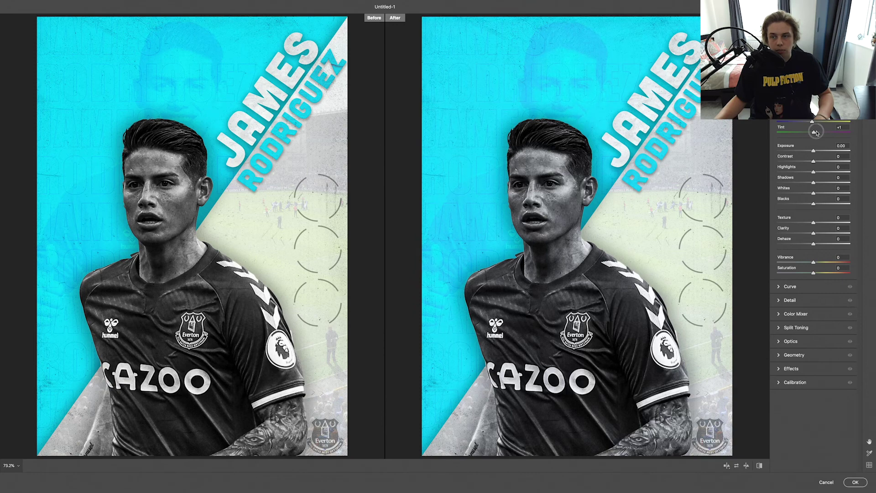
{"action": "left_click", "coordinate": [816, 132]}
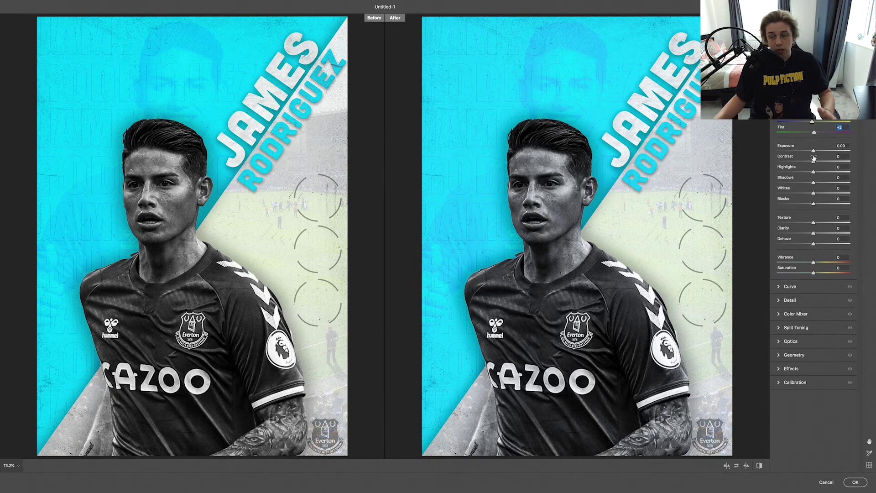
Step: Set exposure -0.25, contrast +35, highlights +14, shadows -6, whites +13, blacks -3, texture +78, clarity +10, vibrance +20 and saturation +19
{"action": "left_click_drag", "start_coordinate": [813, 150], "coordinate": [812, 151]}
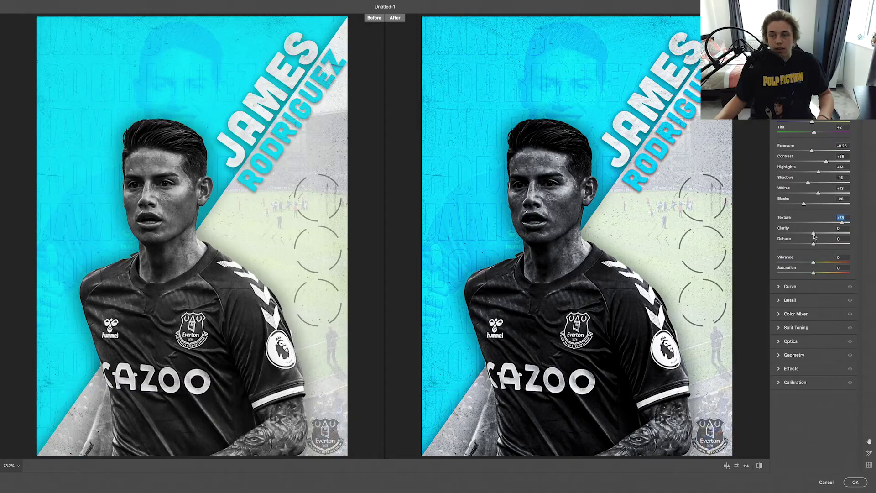
{"action": "left_click_drag", "start_coordinate": [813, 234], "coordinate": [824, 234]}
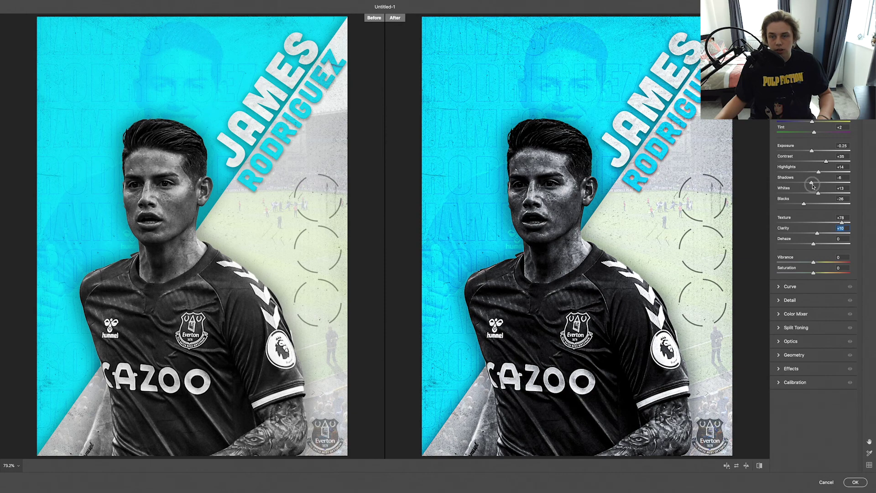
{"action": "left_click", "coordinate": [813, 206]}
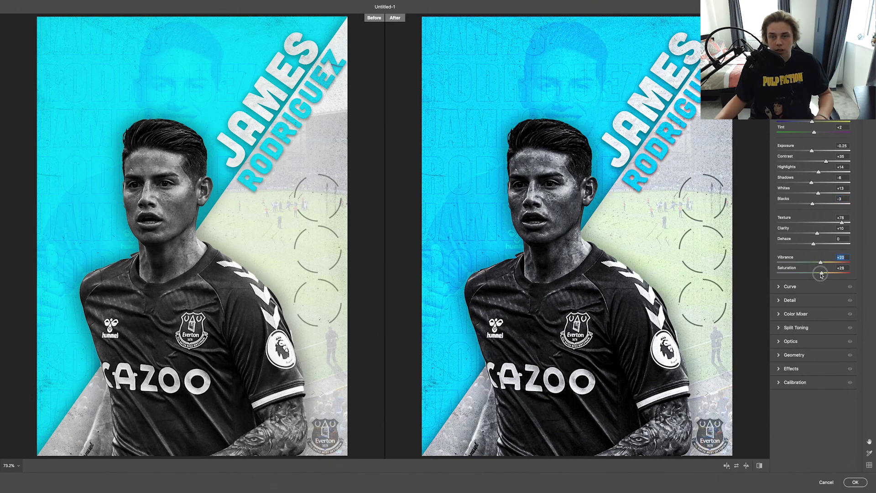
{"action": "left_click", "coordinate": [820, 272]}
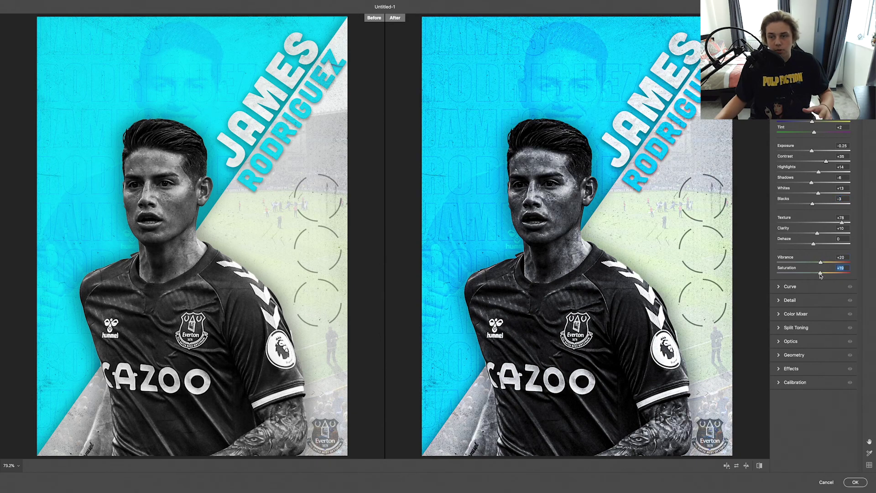
Step: Shape a custom point curve with slightly lifted shadows and lowered highlights, and set sharpening to 62 with light noise reduction
{"action": "left_click", "coordinate": [780, 287]}
{"action": "left_click_drag", "start_coordinate": [790, 186], "coordinate": [787, 189]}
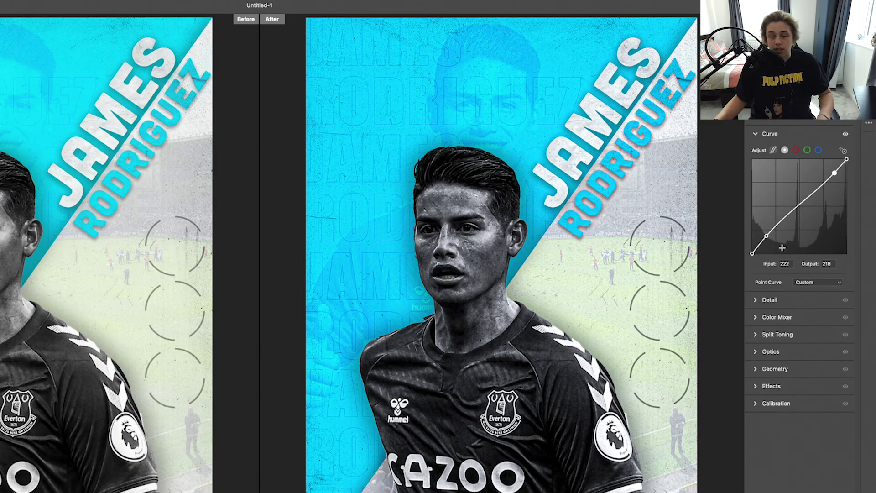
{"action": "left_click", "coordinate": [756, 300]}
{"action": "left_click_drag", "start_coordinate": [753, 172], "coordinate": [784, 175]}
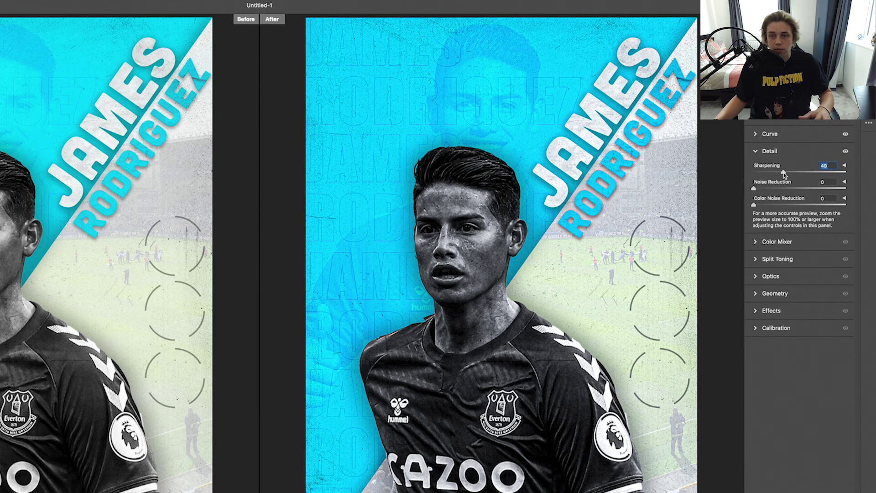
{"action": "left_click_drag", "start_coordinate": [783, 172], "coordinate": [791, 173]}
{"action": "left_click", "coordinate": [755, 189]}
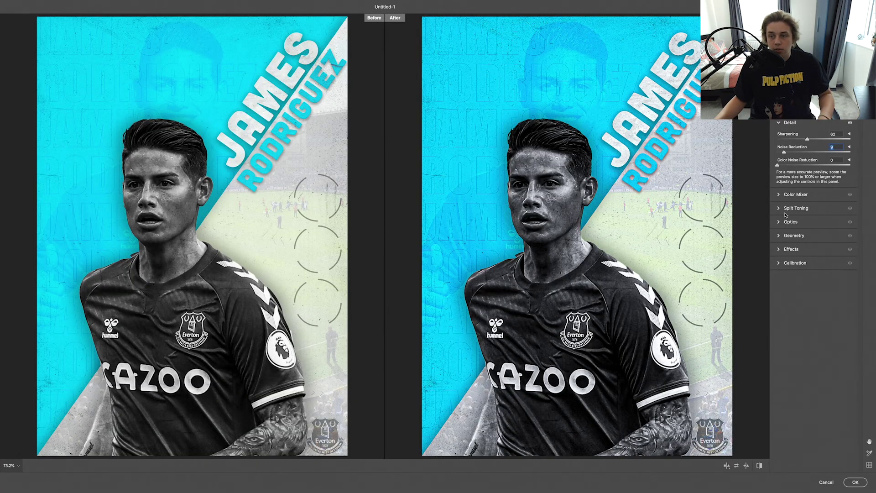
Step: Shift the color mixer hues to Aquas -22, Blues +8 and Purples -8
{"action": "left_click", "coordinate": [779, 196]}
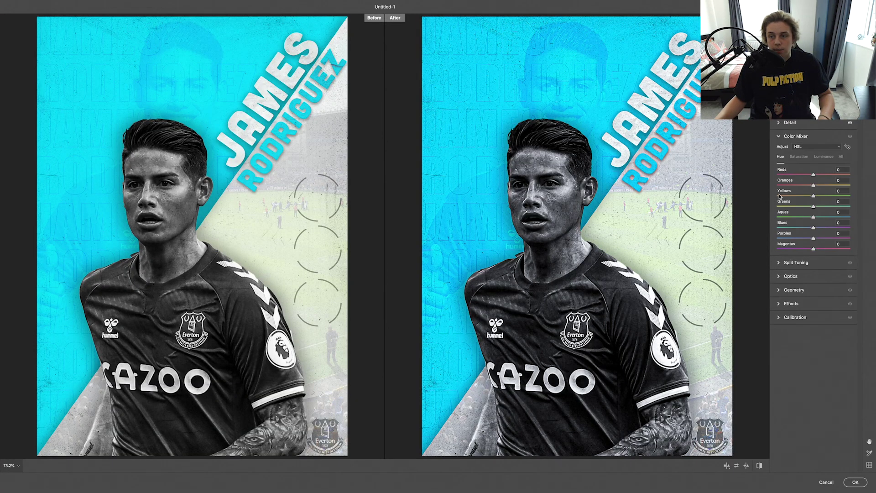
{"action": "mouse_move", "coordinate": [813, 218]}
{"action": "left_mouse_down"}
{"action": "mouse_move", "coordinate": [802, 218]}
{"action": "mouse_move", "coordinate": [813, 228]}
{"action": "left_mouse_up"}
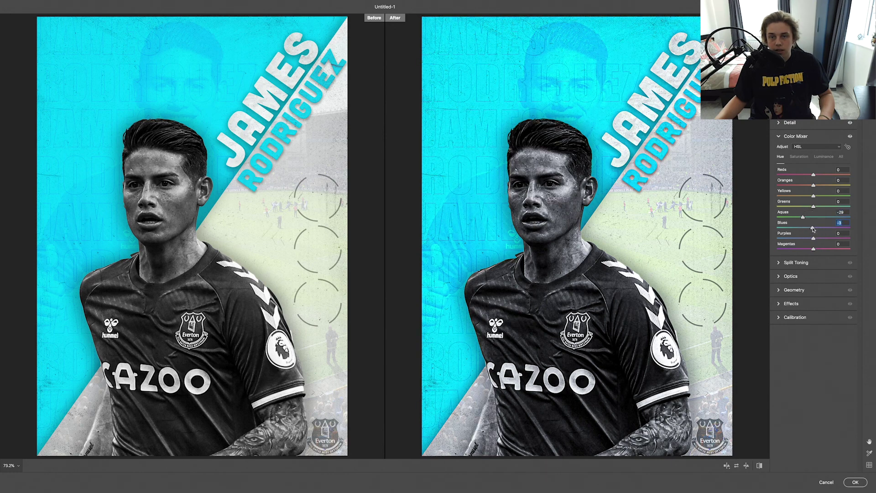
{"action": "left_click", "coordinate": [807, 217]}
{"action": "left_click_drag", "start_coordinate": [812, 228], "coordinate": [810, 239]}
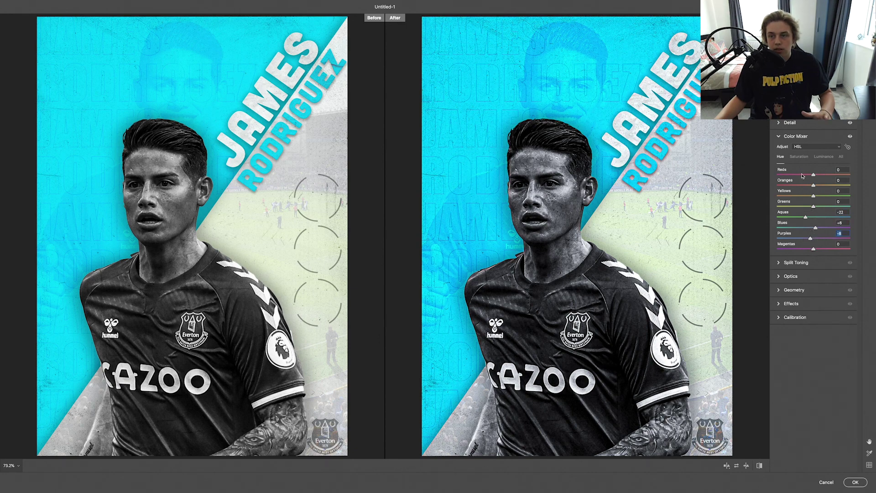
{"action": "left_click", "coordinate": [780, 135]}
Step: Add grain of 47 and vignetting of -14, and apply the Camera Raw adjustments to the poster
{"action": "left_click", "coordinate": [780, 191]}
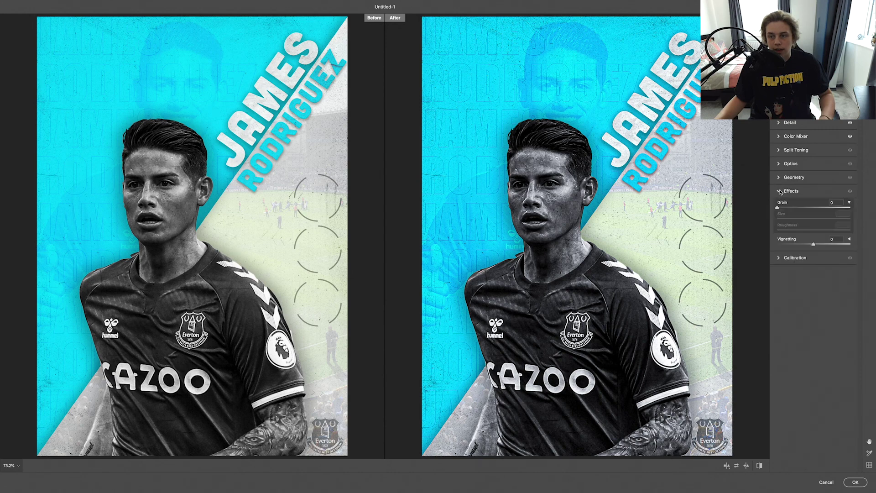
{"action": "left_click_drag", "start_coordinate": [781, 205], "coordinate": [811, 207]}
{"action": "left_click_drag", "start_coordinate": [814, 245], "coordinate": [809, 246]}
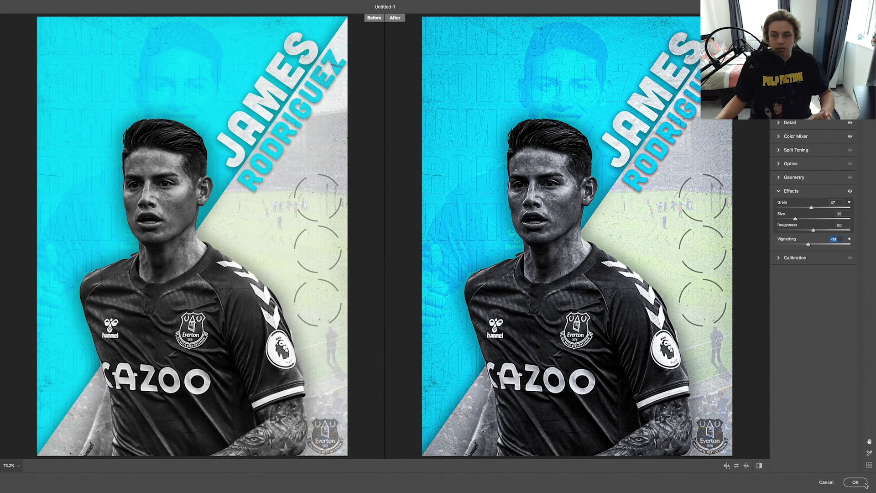
{"action": "left_click", "coordinate": [781, 258]}
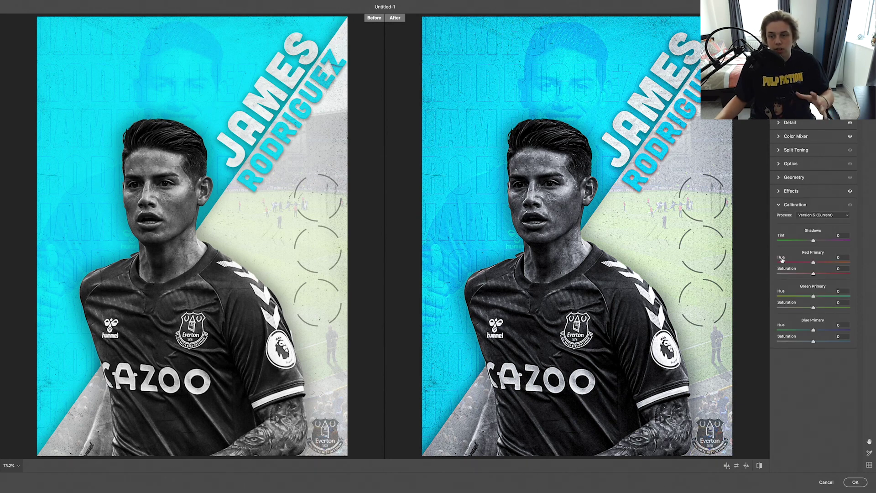
{"action": "left_click", "coordinate": [856, 485]}
{"action": "left_click", "coordinate": [598, 333]}
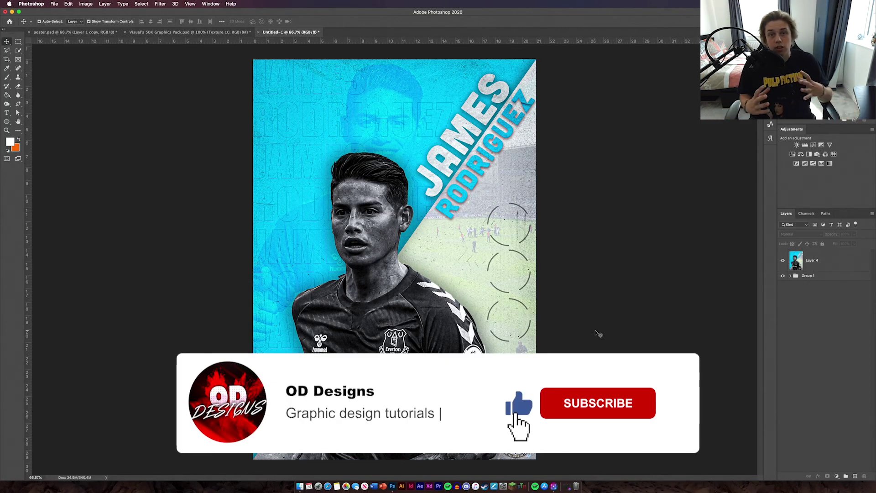